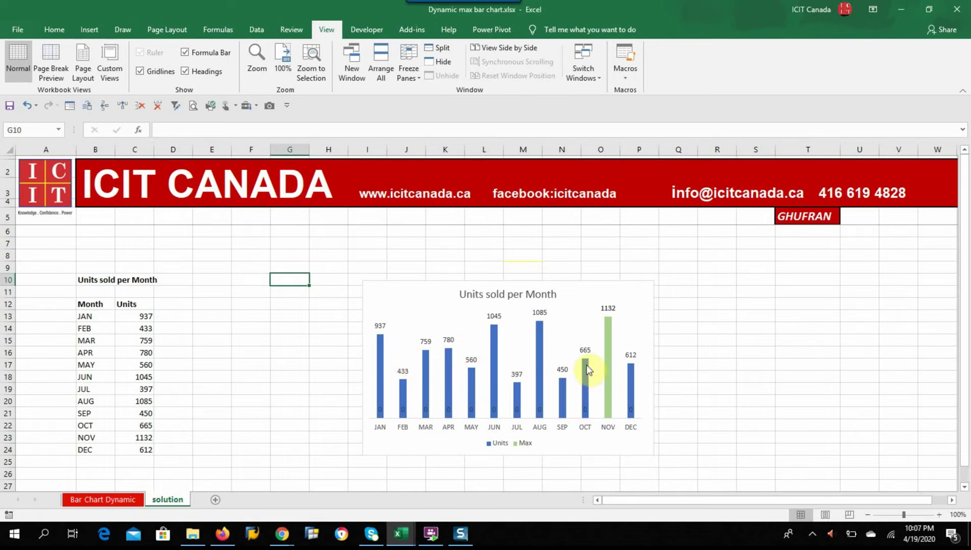
Set November's units in C23 of the solution sheet to 750 to test the chart's maximum highlighting
{"action": "mouse_move", "coordinate": [607, 326]}
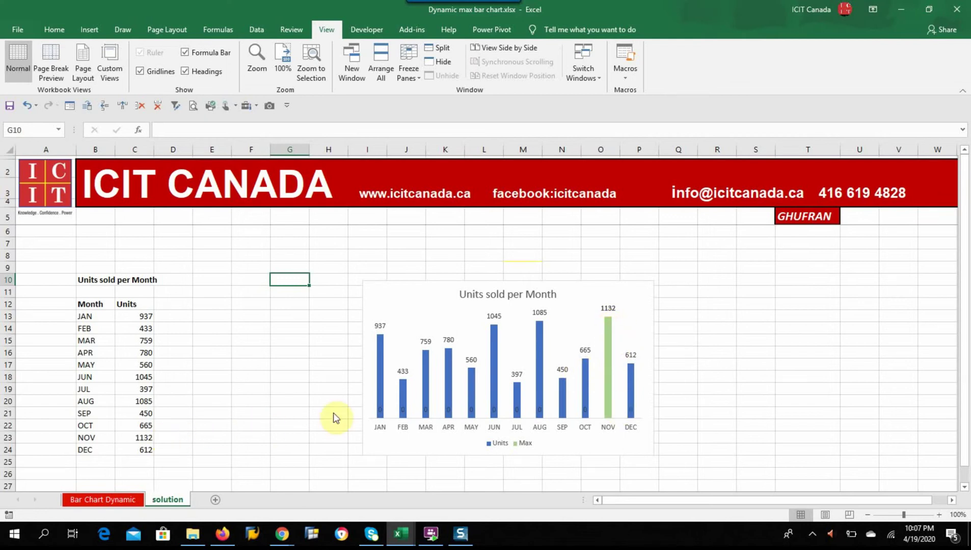
{"action": "left_click", "coordinate": [143, 438]}
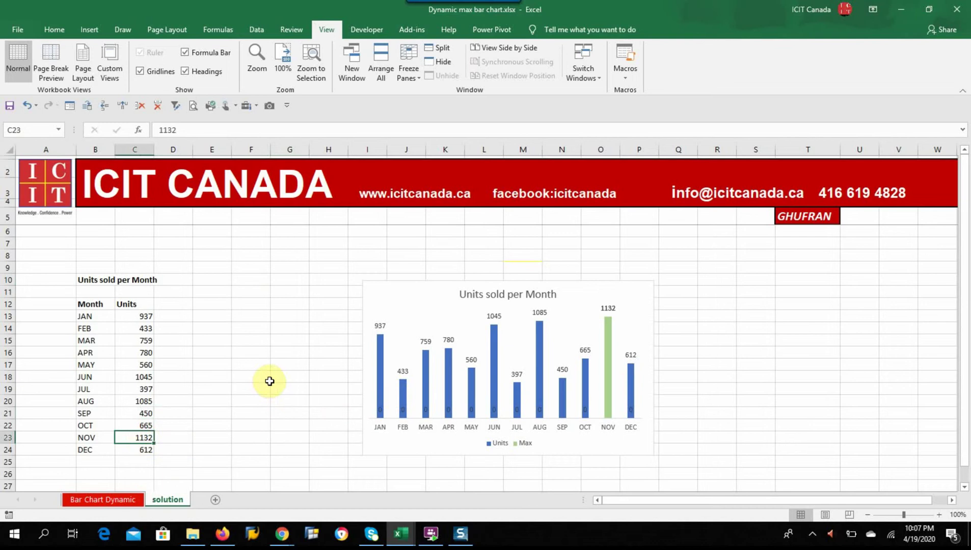
{"action": "type", "text": "750"}
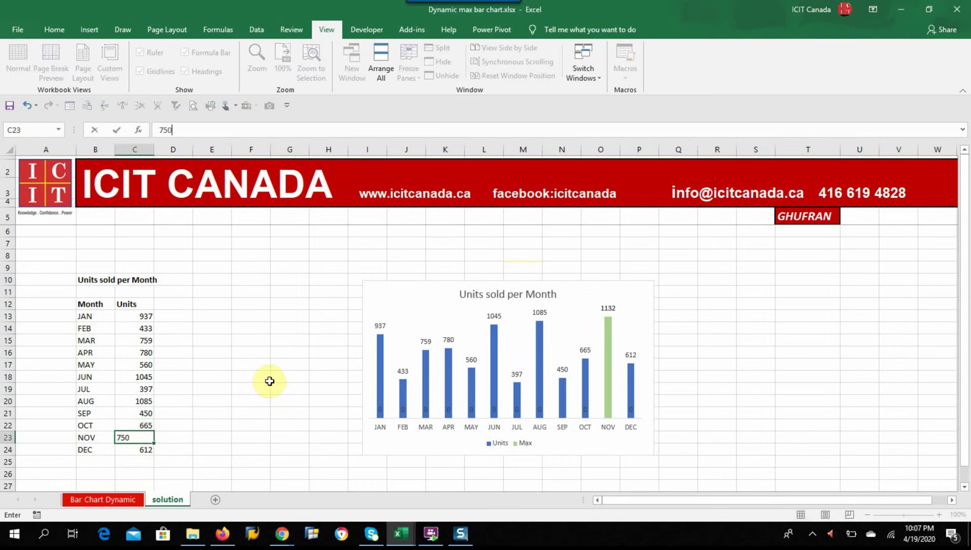
{"action": "key", "text": "Return"}
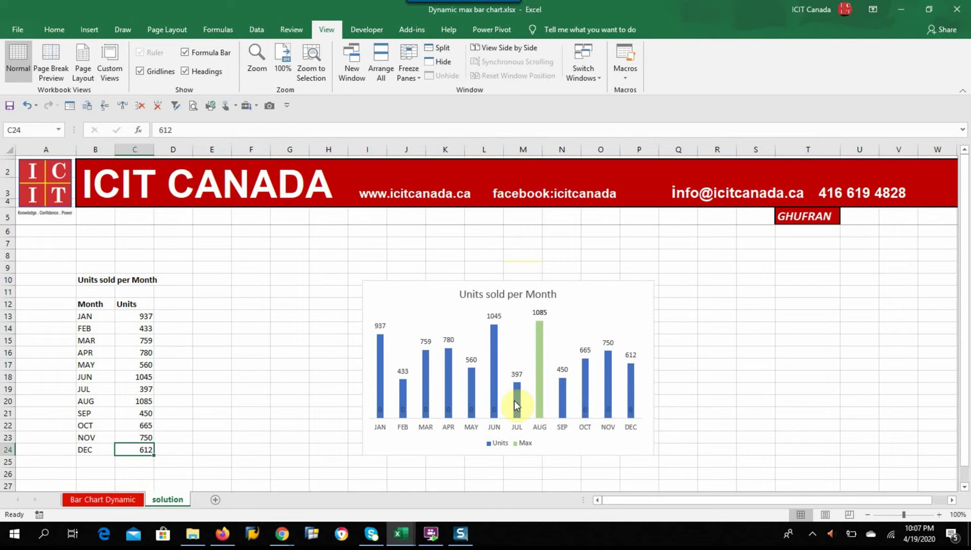
On the Bar Chart Dynamic sheet, add the column header Max in D12 beside Units
{"action": "left_click", "coordinate": [113, 501]}
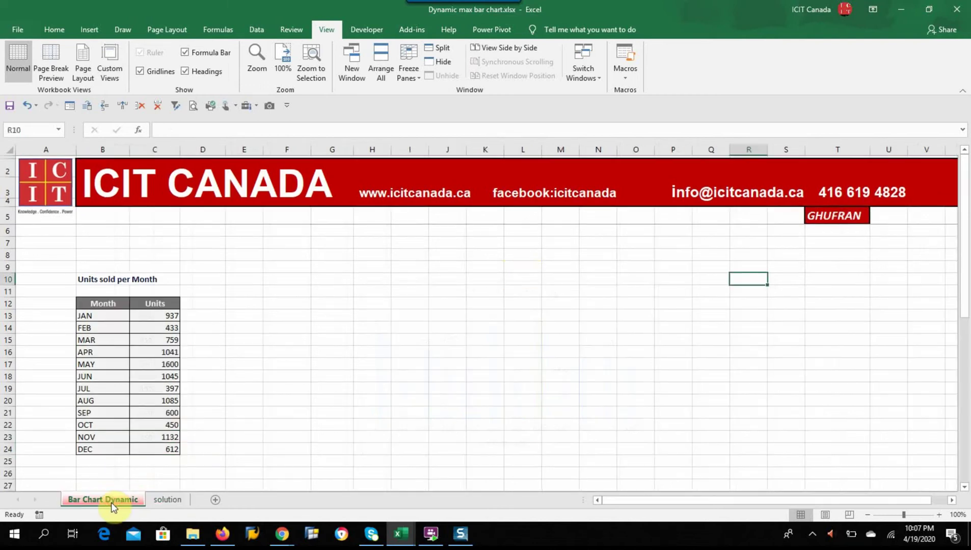
{"action": "left_click", "coordinate": [268, 411]}
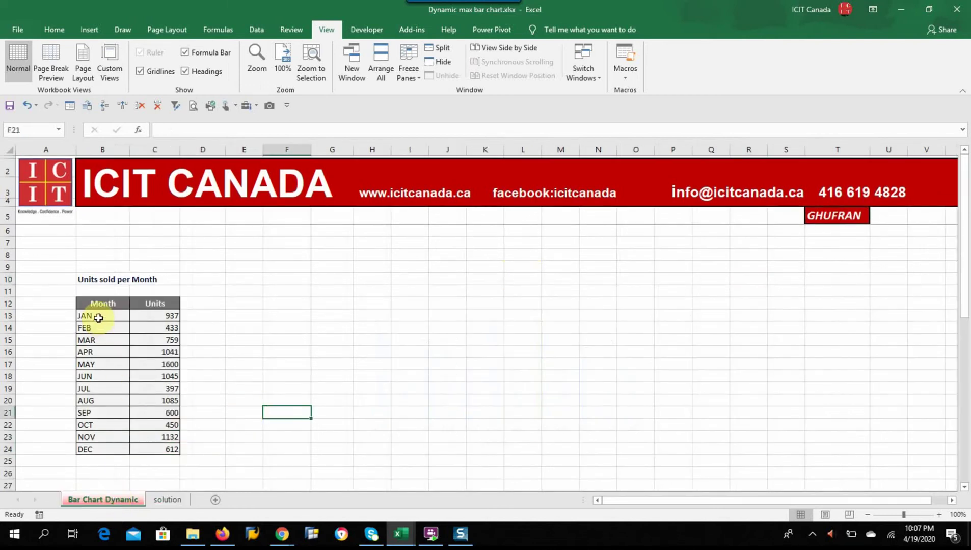
{"action": "left_click_drag", "start_coordinate": [97, 316], "coordinate": [113, 450]}
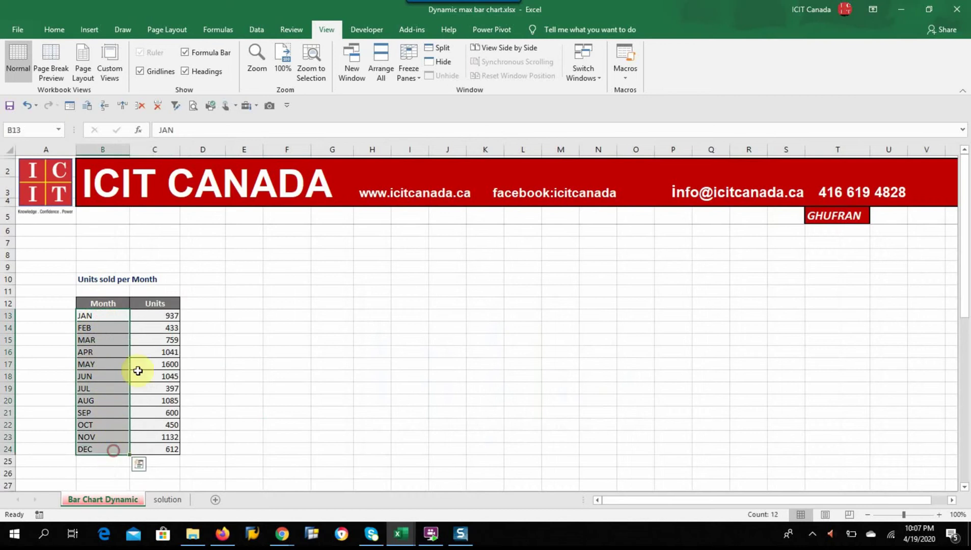
{"action": "left_click_drag", "start_coordinate": [167, 316], "coordinate": [169, 446]}
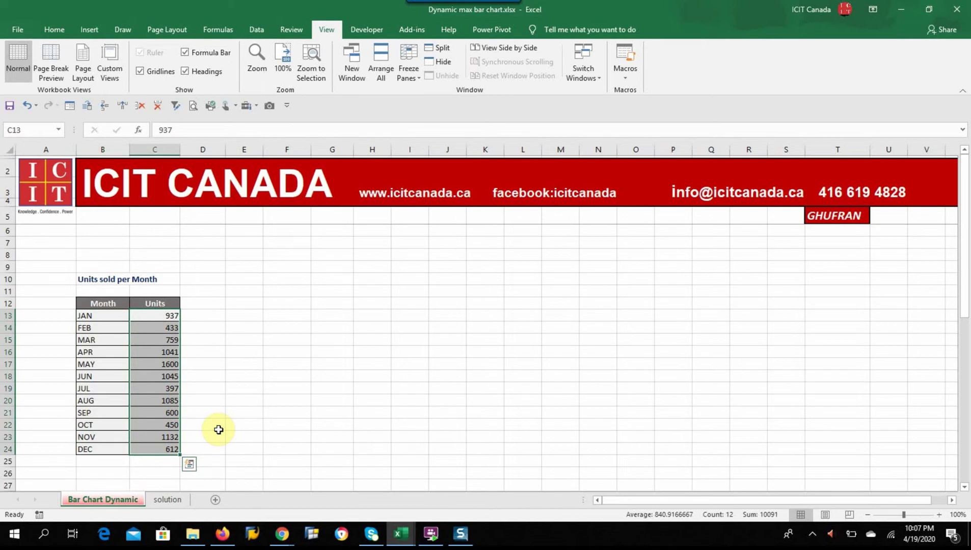
{"action": "left_click", "coordinate": [378, 301]}
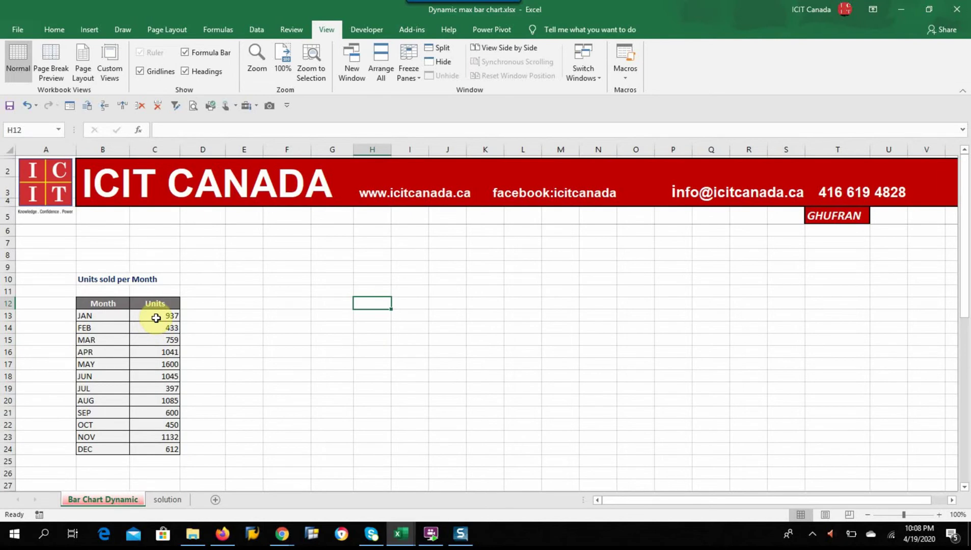
{"action": "left_click_drag", "start_coordinate": [156, 317], "coordinate": [172, 447]}
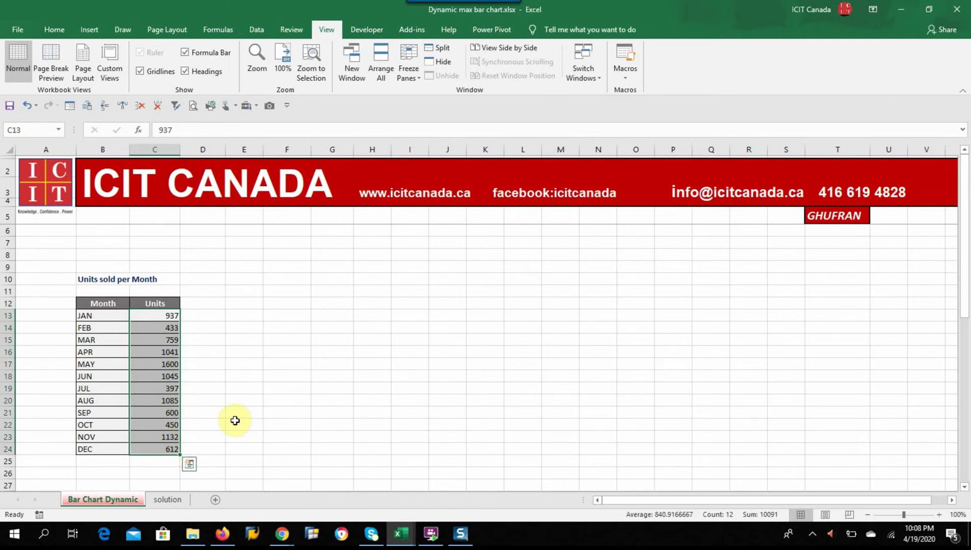
{"action": "left_click", "coordinate": [200, 306]}
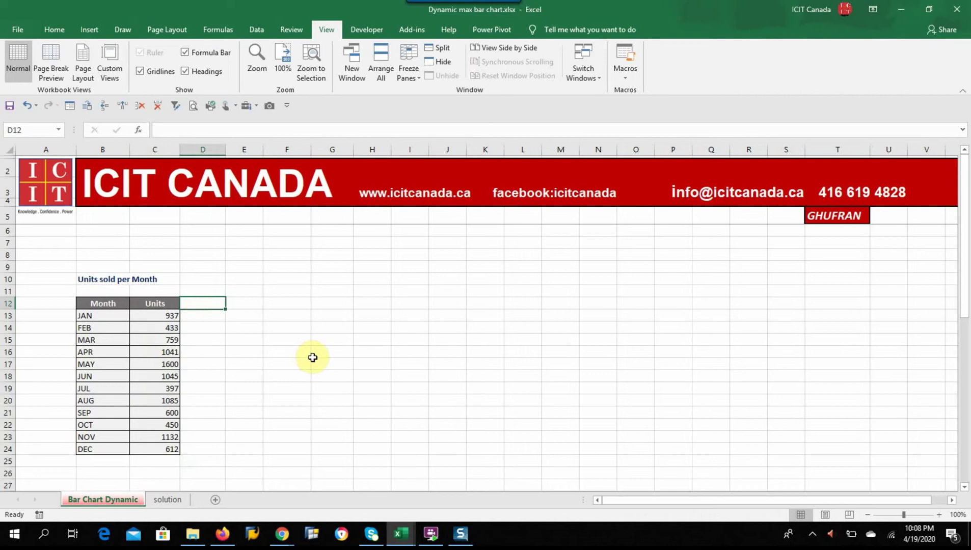
{"action": "type", "text": "Max"}
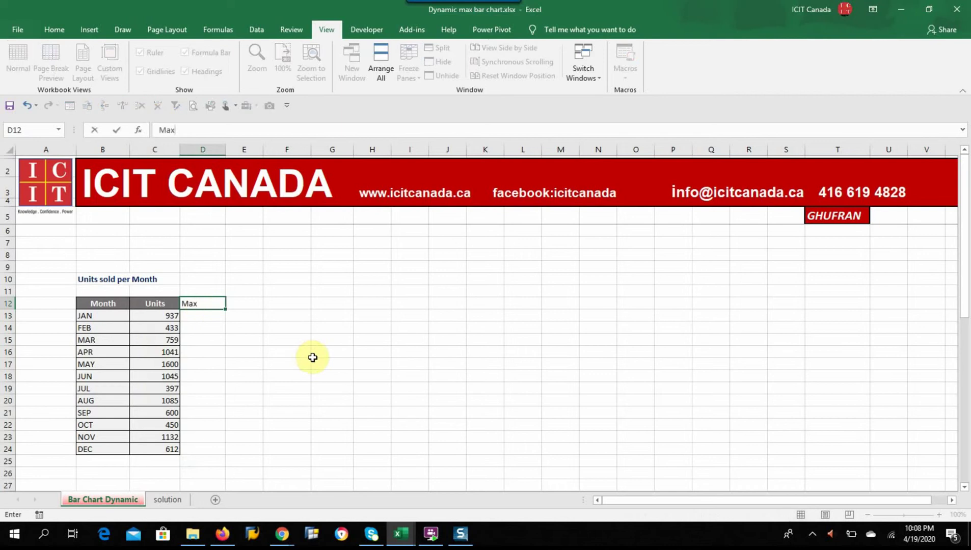
{"action": "key", "text": "Return"}
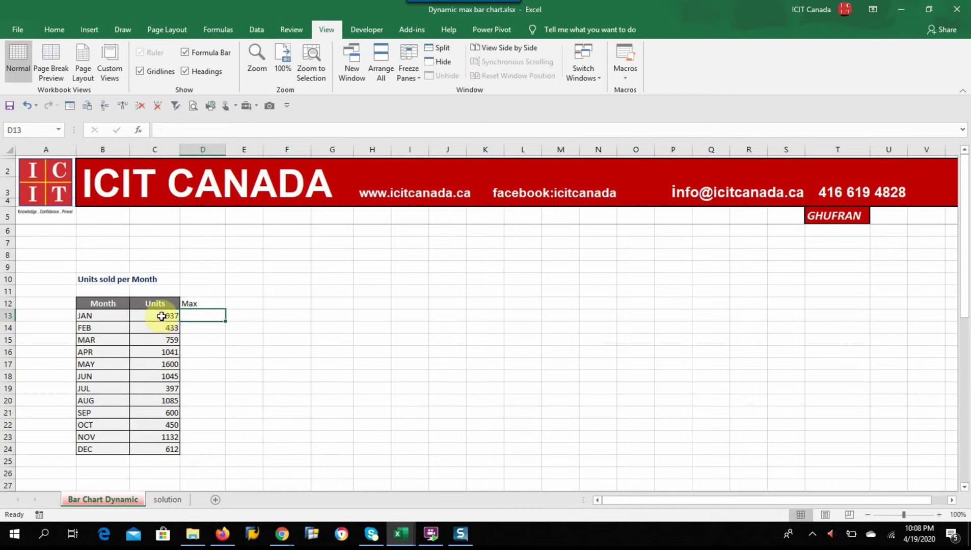
Begin an IF formula in D13 testing whether C13 equals the MAX of the absolute range $C$13:$C$24
{"action": "left_click_drag", "start_coordinate": [161, 316], "coordinate": [151, 445]}
{"action": "left_click", "coordinate": [204, 316]}
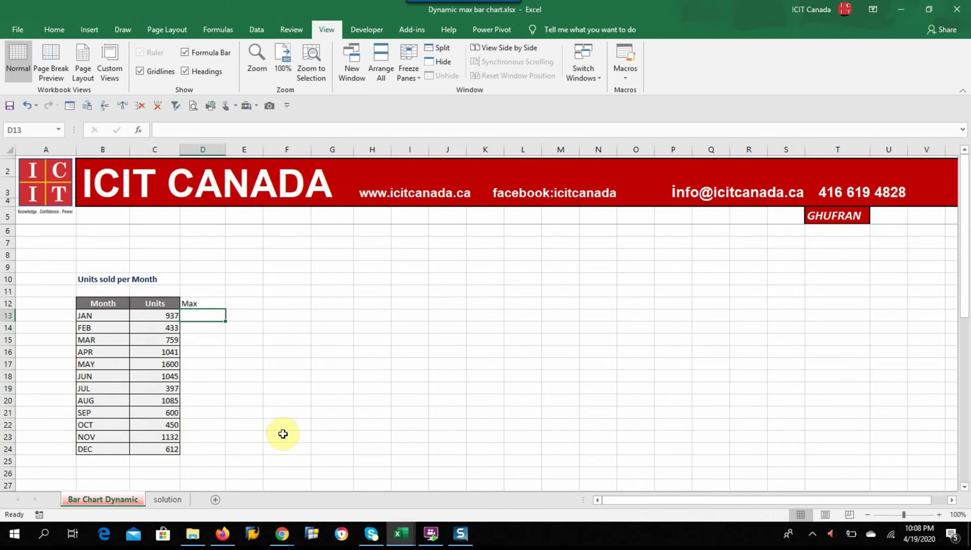
{"action": "type", "text": "=if"}
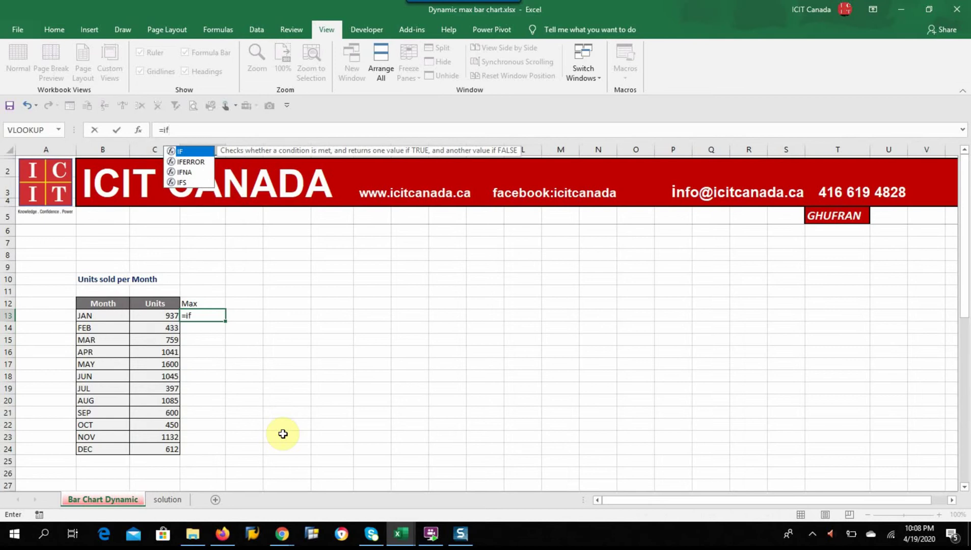
{"action": "type", "text": "("}
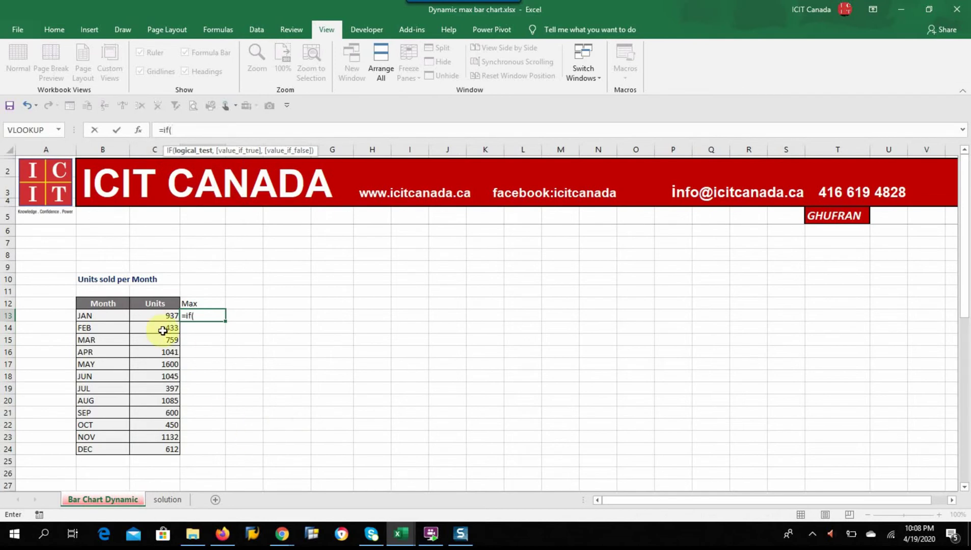
{"action": "left_click", "coordinate": [153, 317]}
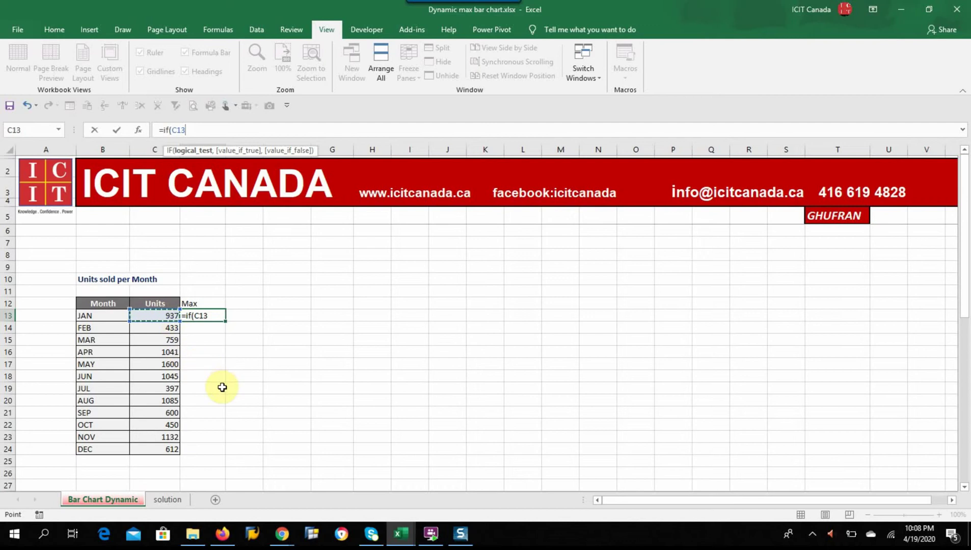
{"action": "type", "text": "=max"}
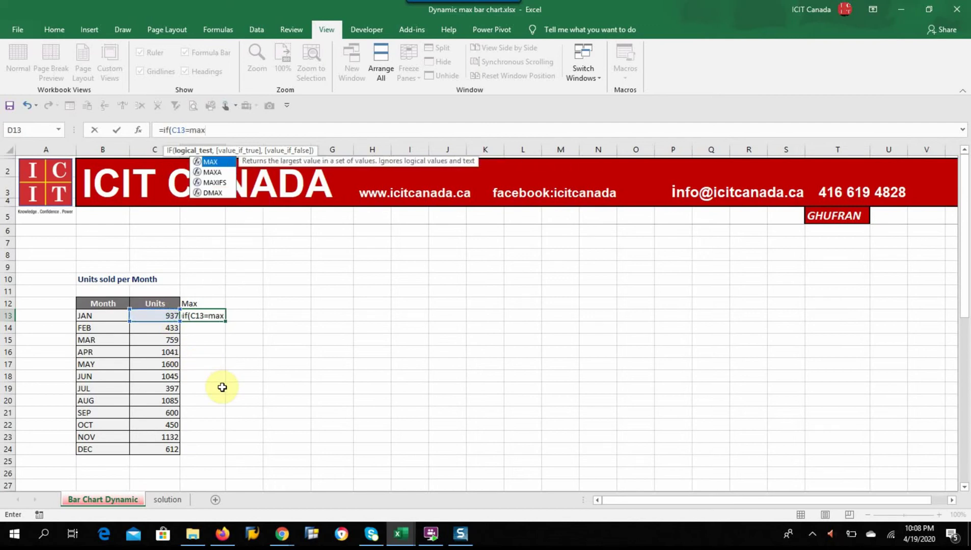
{"action": "type", "text": "("}
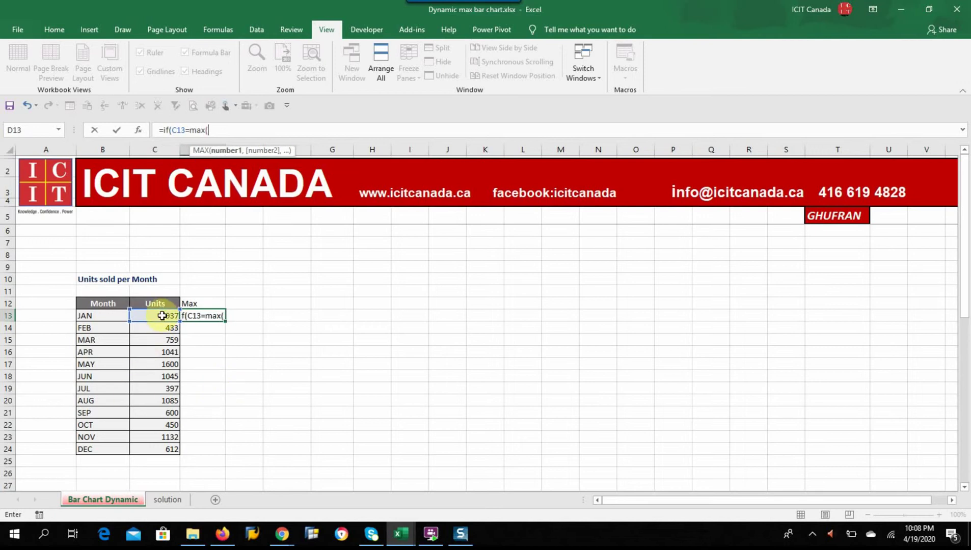
{"action": "left_click_drag", "start_coordinate": [162, 315], "coordinate": [151, 451]}
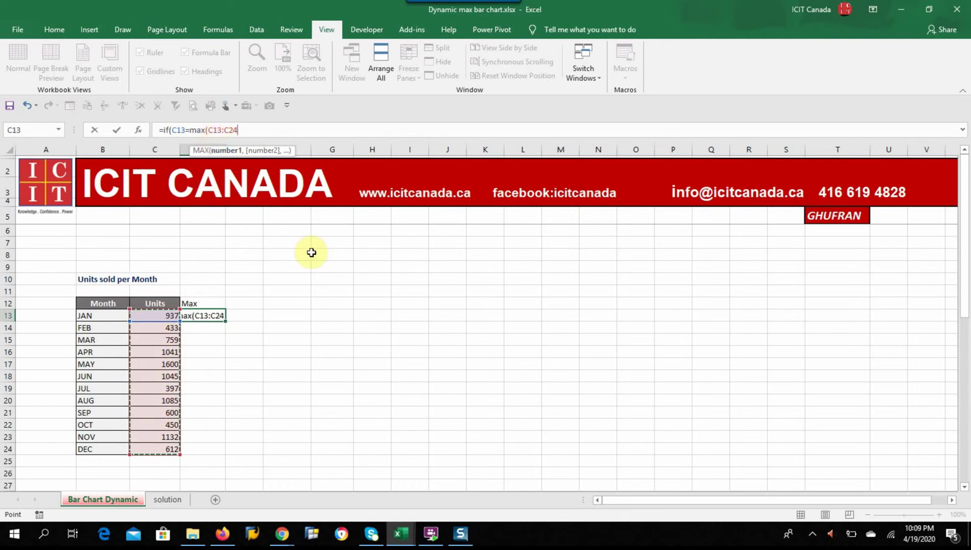
{"action": "key", "text": "F4"}
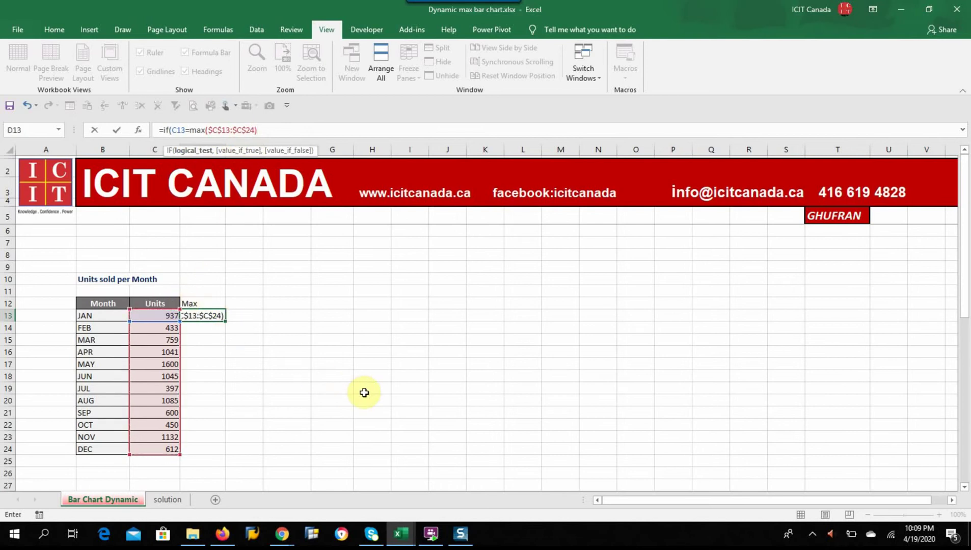
Complete the D13 formula so it returns C13 when the test is true and 0 otherwise
{"action": "type", "text": ","}
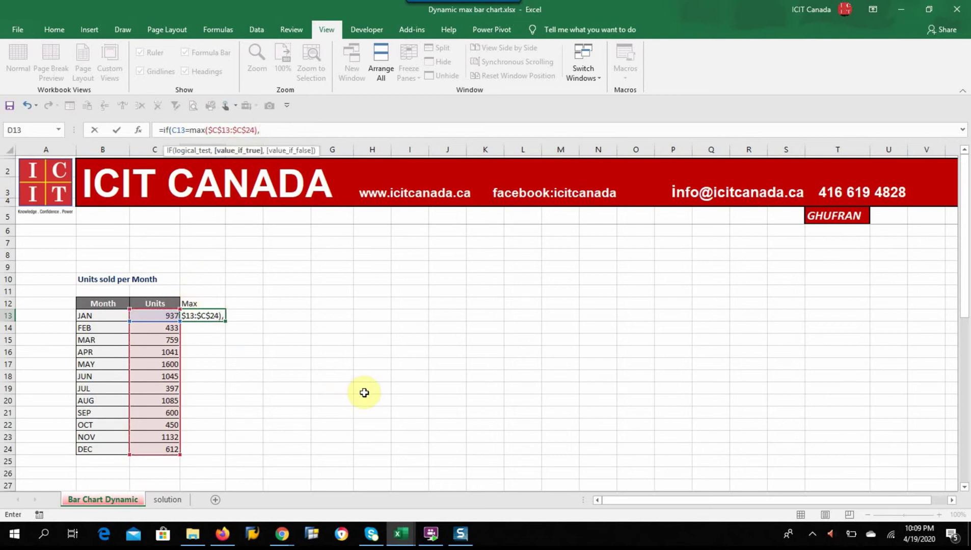
{"action": "left_click", "coordinate": [155, 316]}
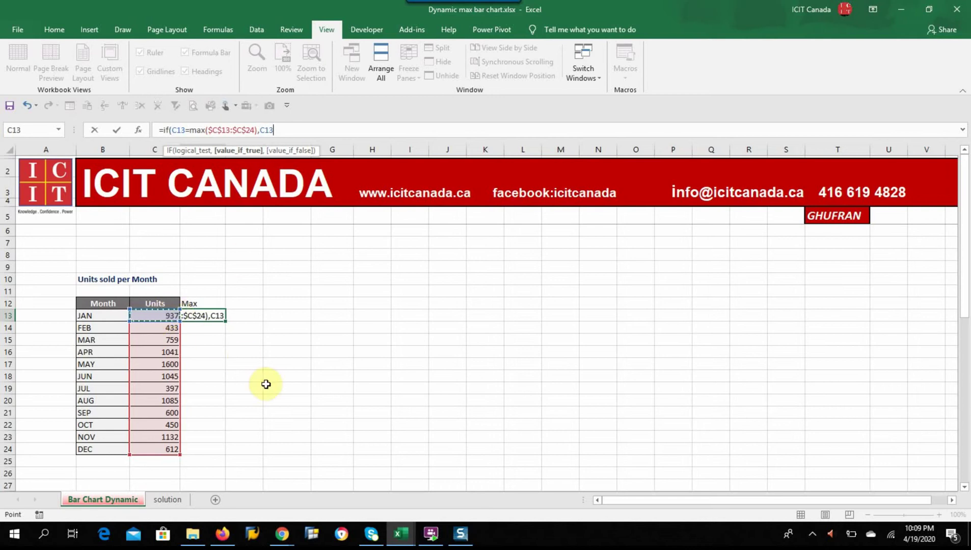
{"action": "type", "text": ","}
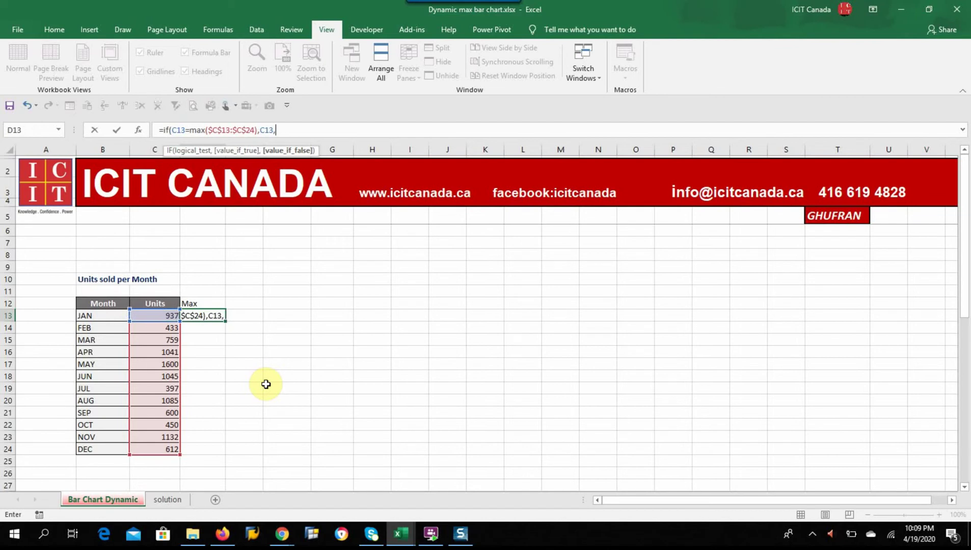
{"action": "type", "text": "0)"}
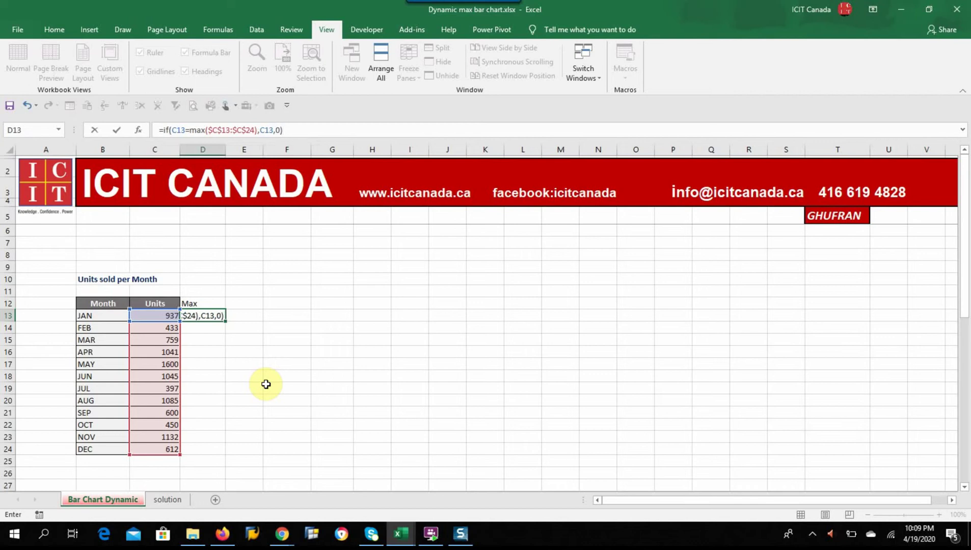
{"action": "key", "text": "Return"}
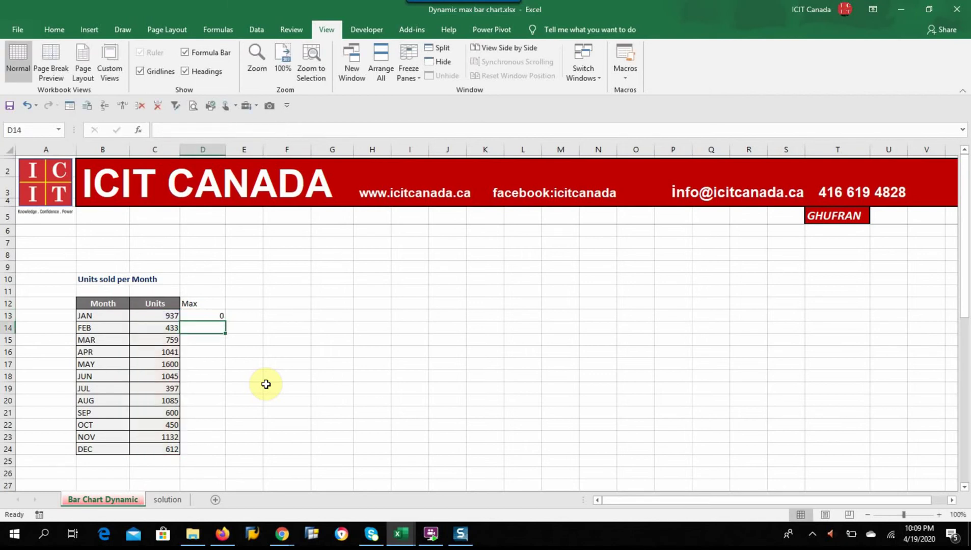
Fill the Max formula from D13 down through the December row, D24
{"action": "left_click", "coordinate": [167, 317]}
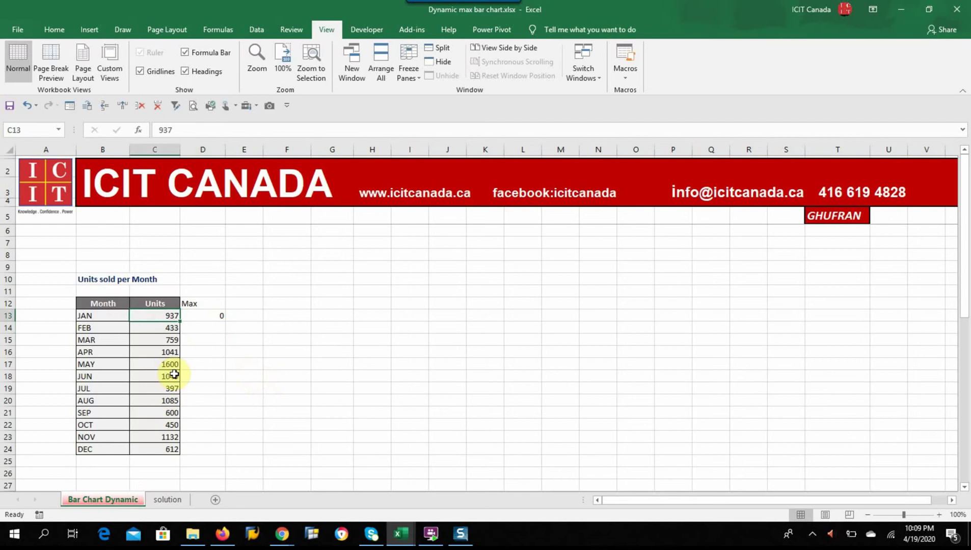
{"action": "left_click", "coordinate": [199, 316]}
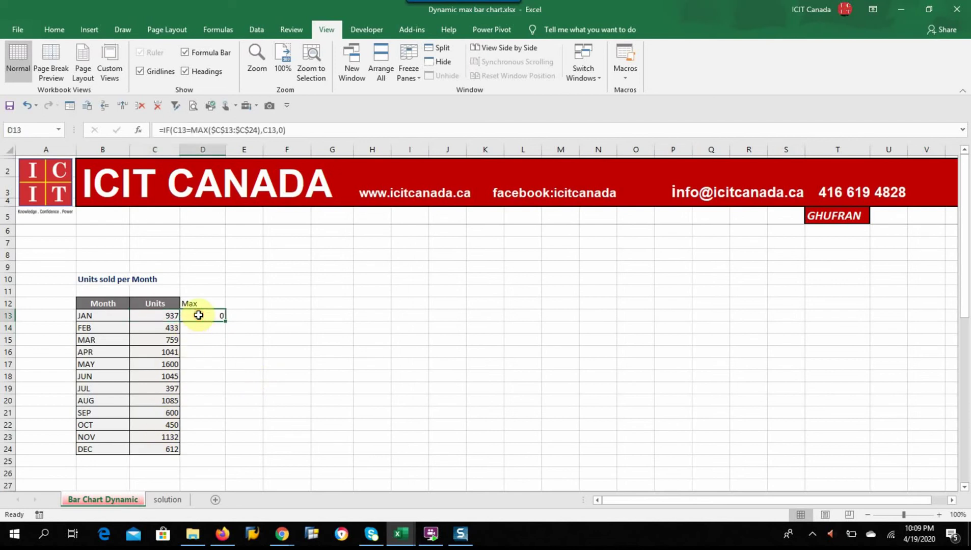
{"action": "double_click", "coordinate": [224, 321]}
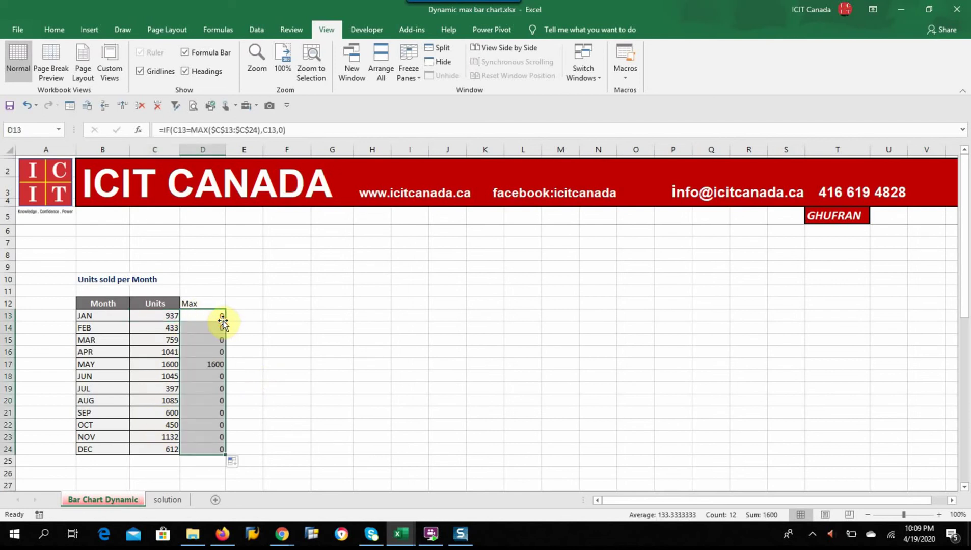
Set May's units in C17 to 750 and check November's units against its Max formula
{"action": "left_click", "coordinate": [166, 366]}
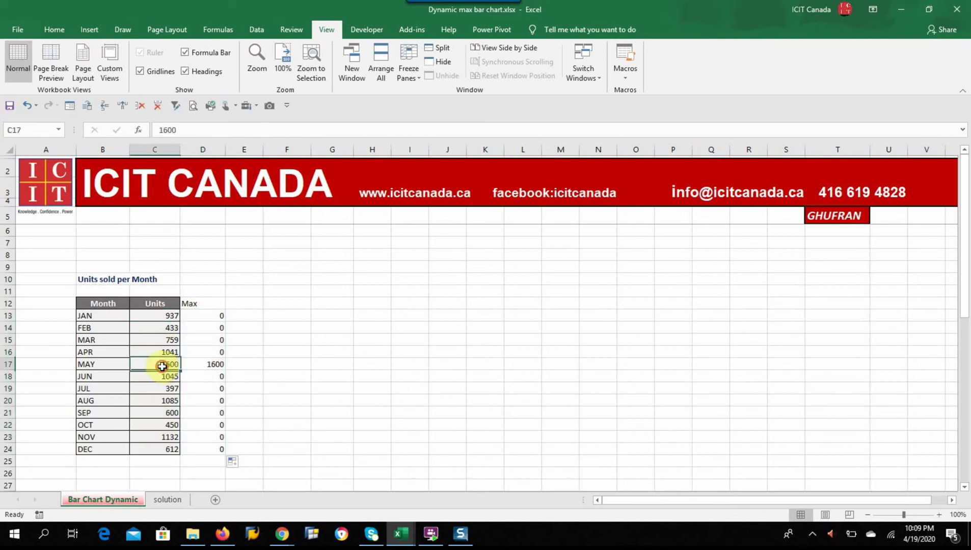
{"action": "left_click", "coordinate": [207, 364]}
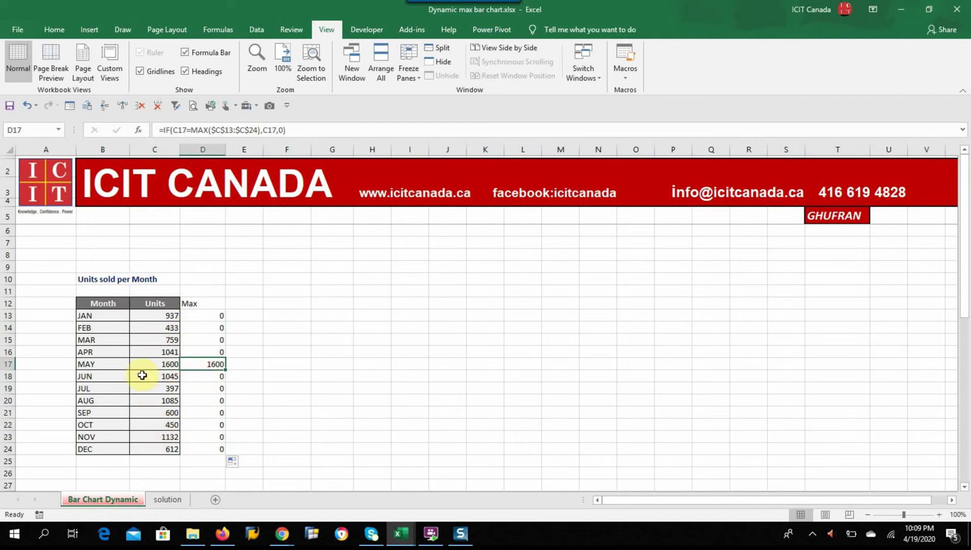
{"action": "left_click", "coordinate": [155, 364]}
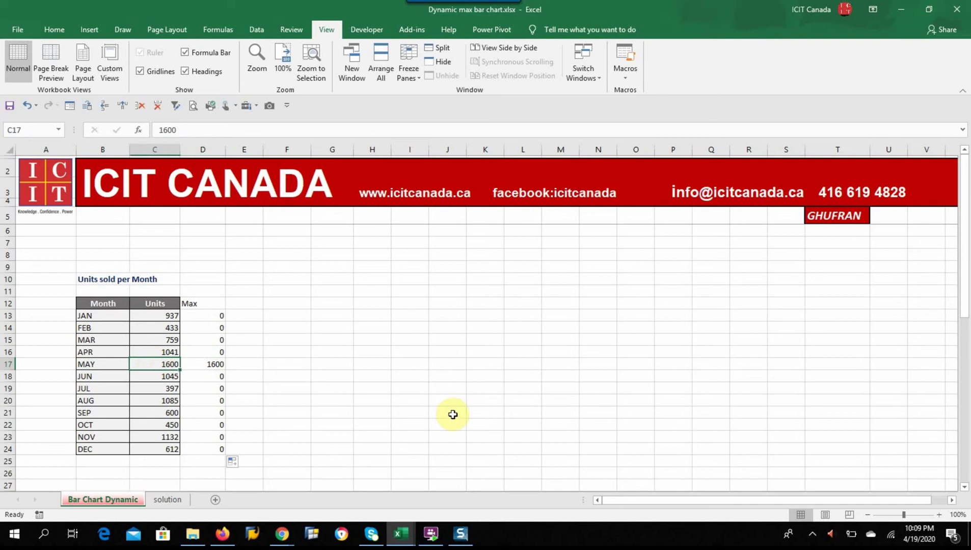
{"action": "type", "text": "750"}
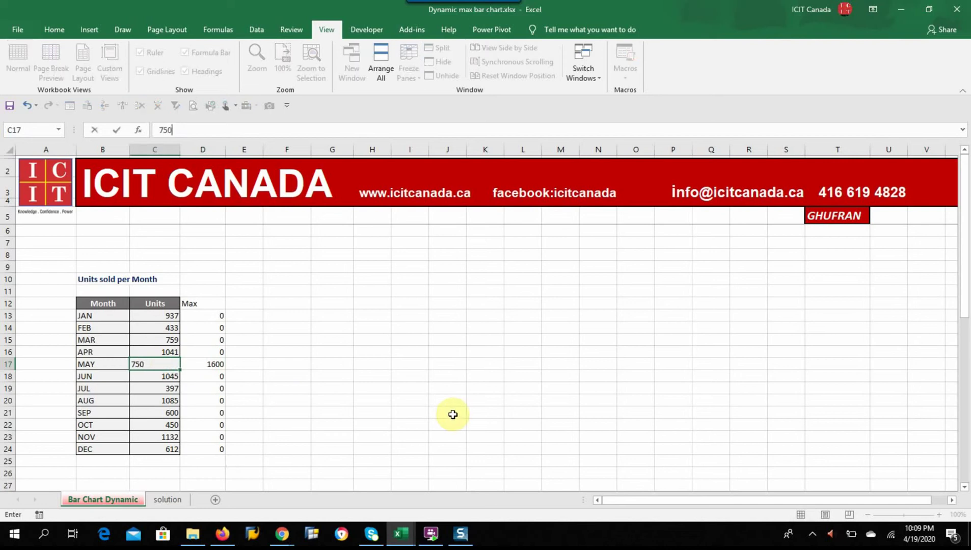
{"action": "key", "text": "Return"}
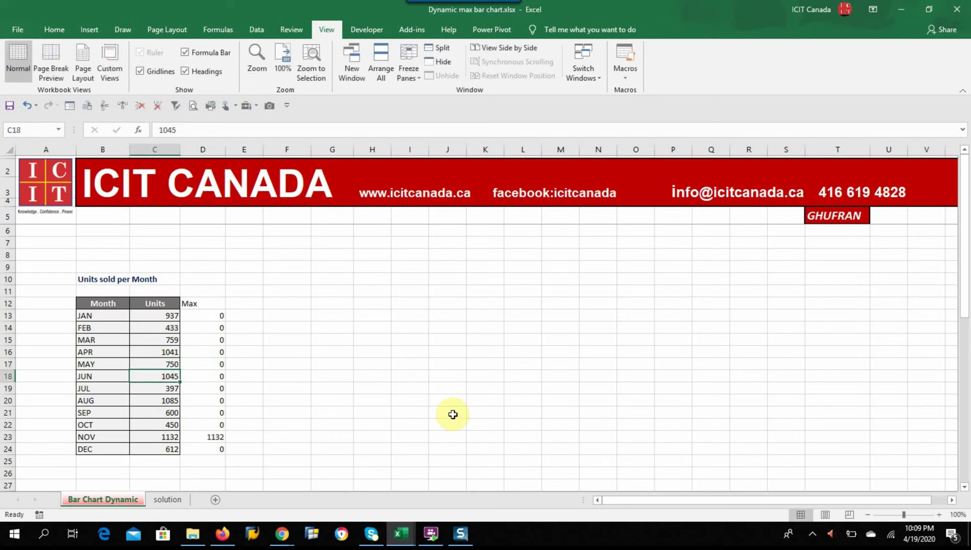
{"action": "left_click", "coordinate": [162, 437]}
{"action": "left_click", "coordinate": [208, 438]}
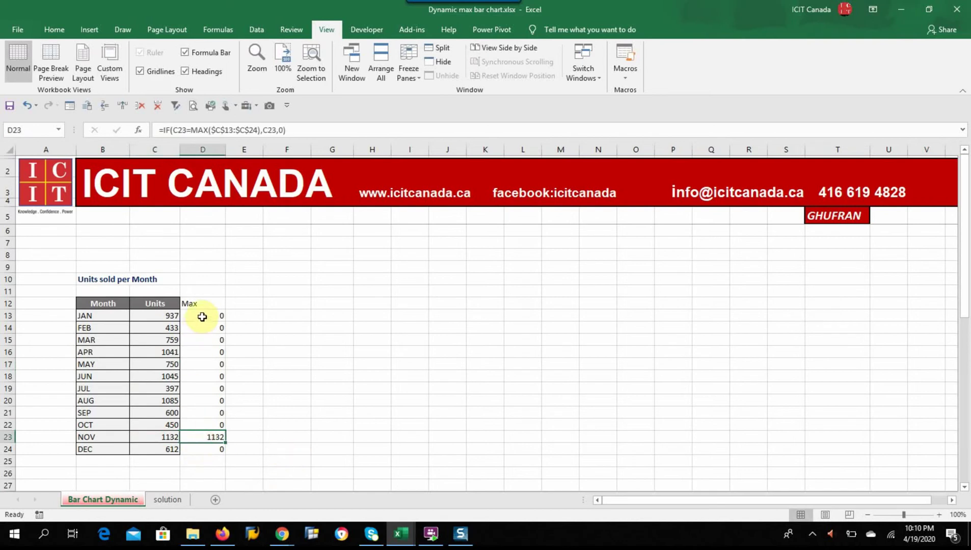
Insert a 2-D clustered column chart from the Month, Units and Max data in B12:D24
{"action": "left_click_drag", "start_coordinate": [199, 316], "coordinate": [203, 446]}
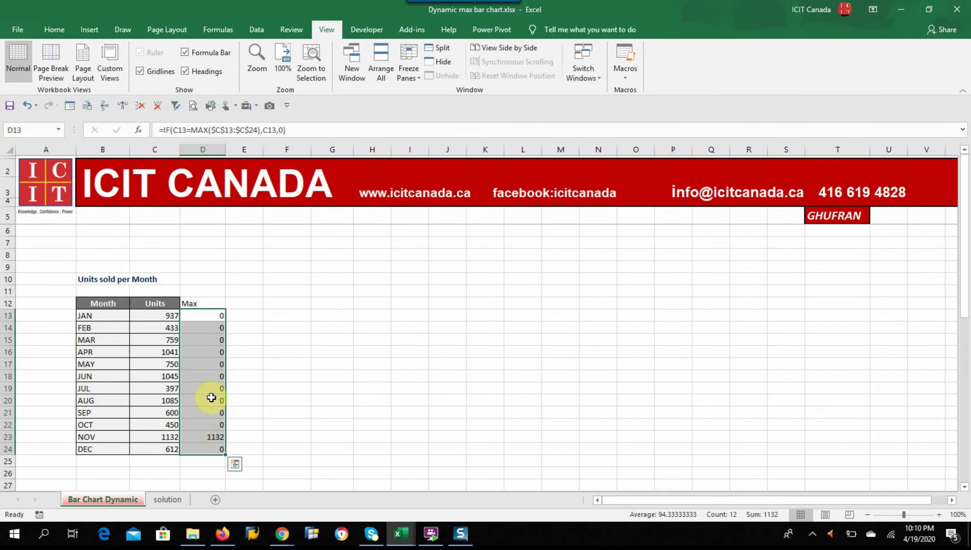
{"action": "left_click_drag", "start_coordinate": [88, 302], "coordinate": [205, 449]}
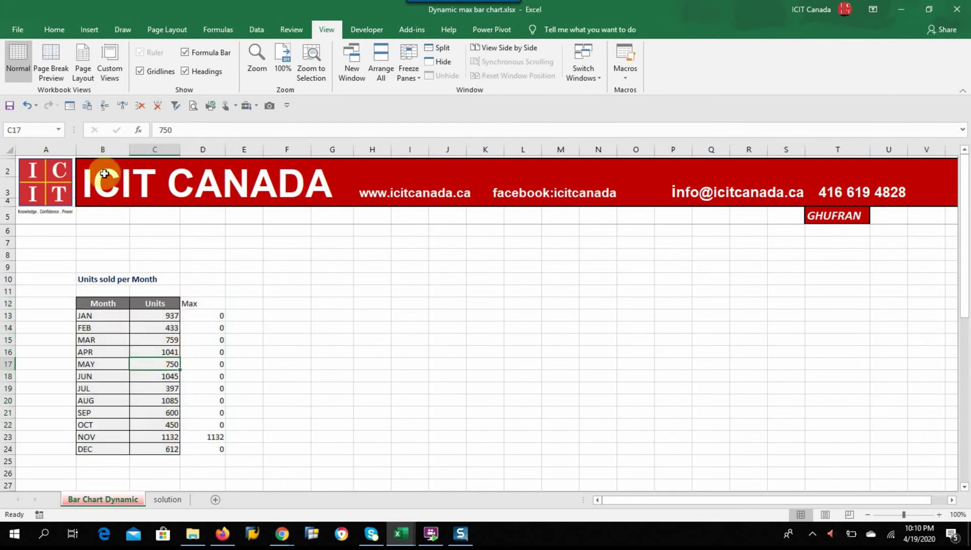
{"action": "left_click", "coordinate": [89, 29]}
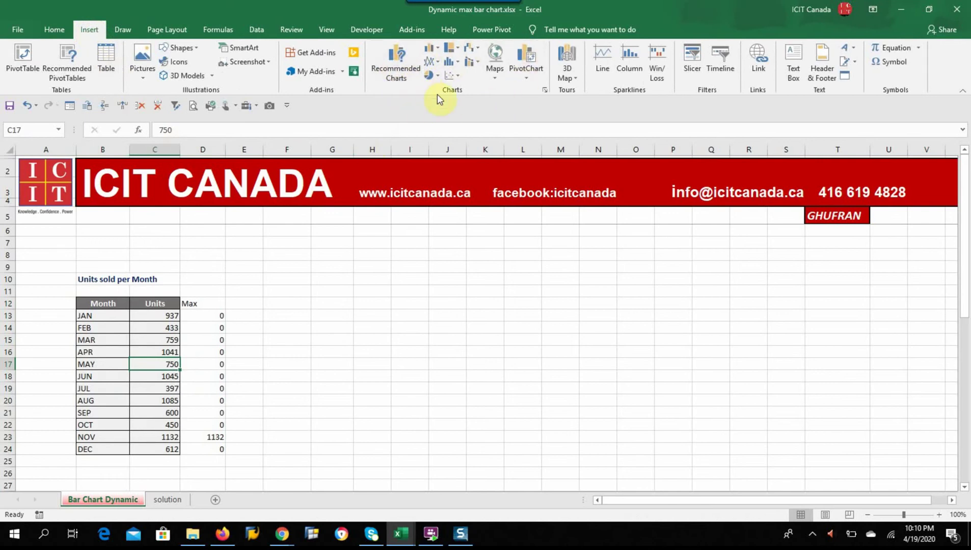
{"action": "left_click", "coordinate": [437, 48]}
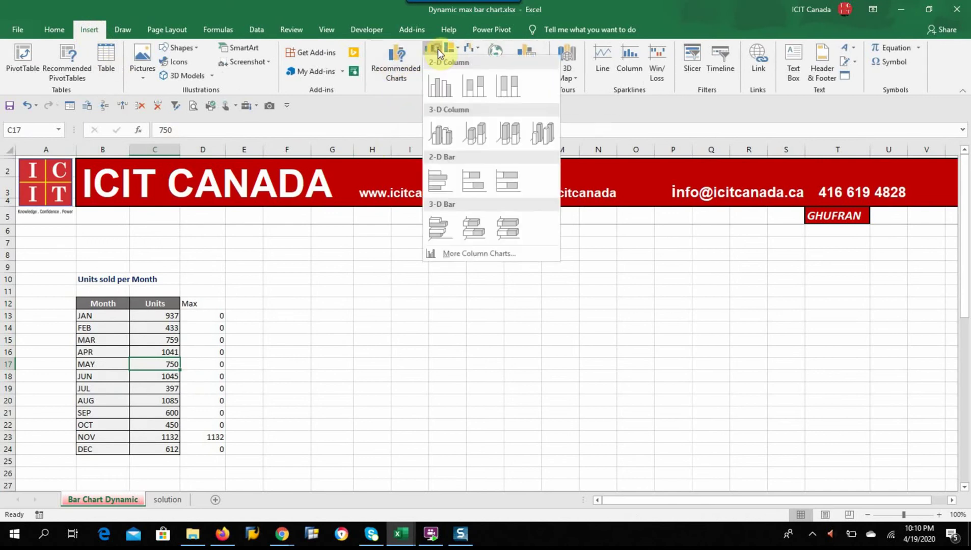
{"action": "left_click", "coordinate": [442, 90]}
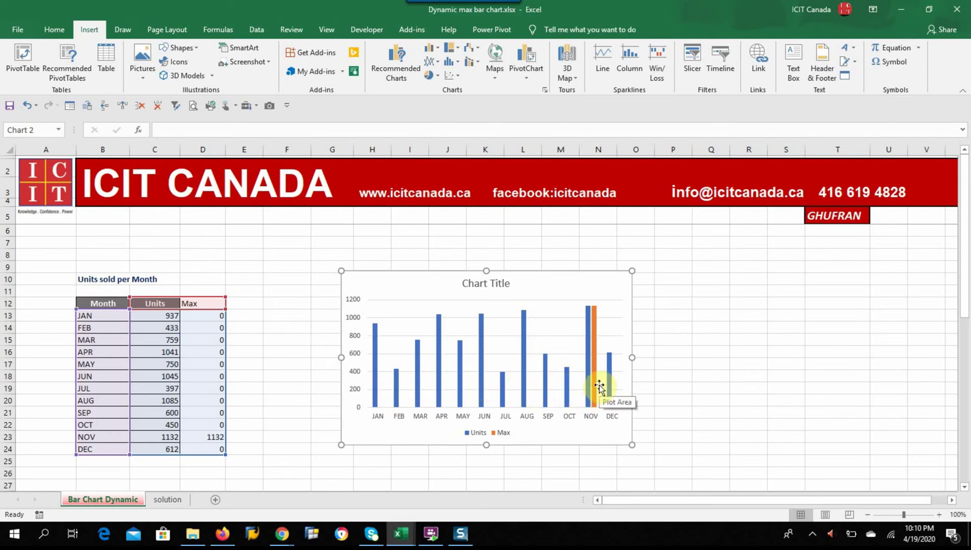
{"action": "mouse_move", "coordinate": [597, 317]}
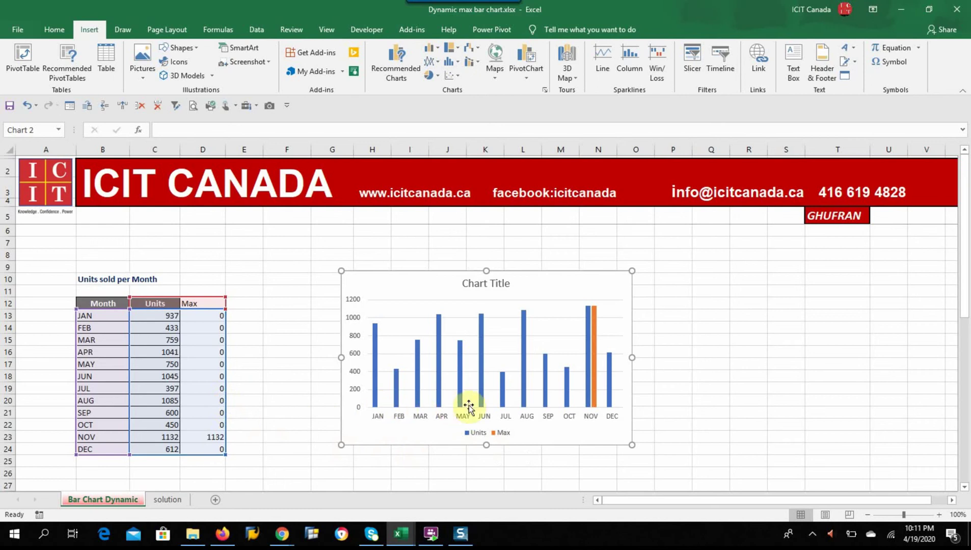
{"action": "left_click", "coordinate": [560, 384]}
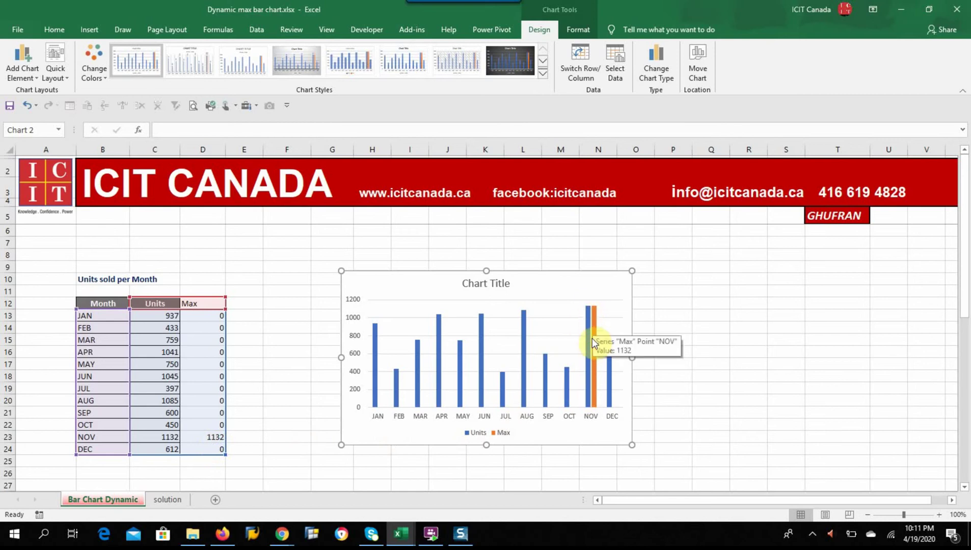
Test the Max series by entering 400 for May in D17, and undo that entry to restore the formula
{"action": "left_click", "coordinate": [203, 367]}
{"action": "type", "text": "4"}
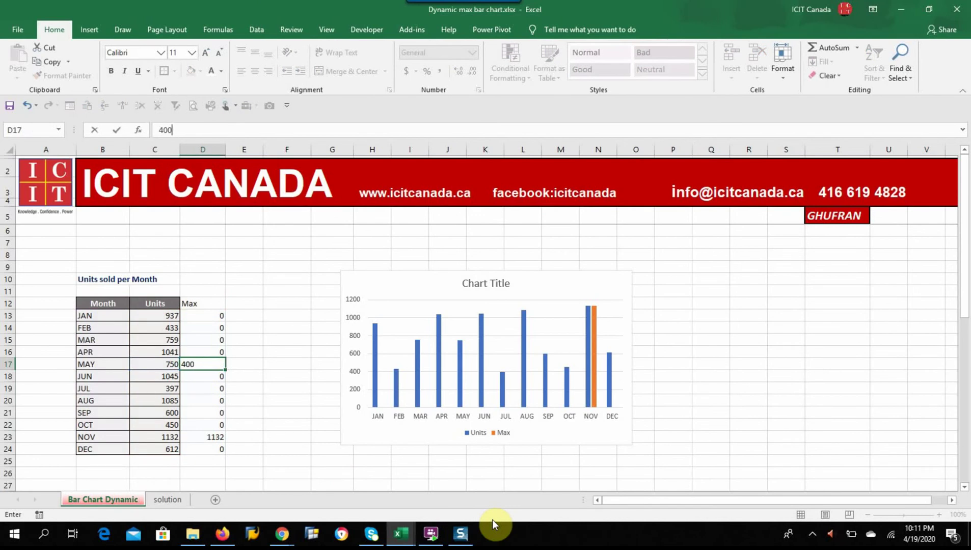
{"action": "type", "text": "00"}
{"action": "key", "text": "Return"}
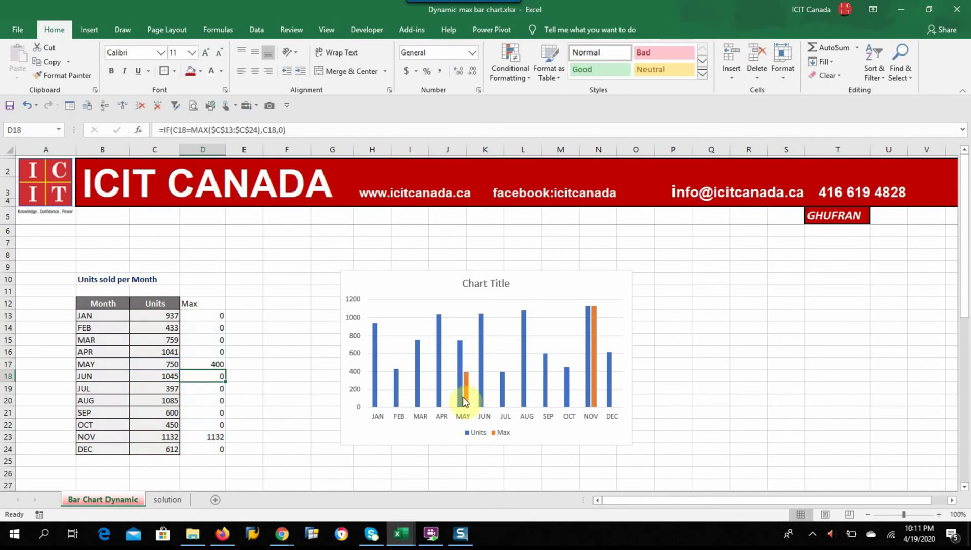
{"action": "left_click", "coordinate": [24, 106]}
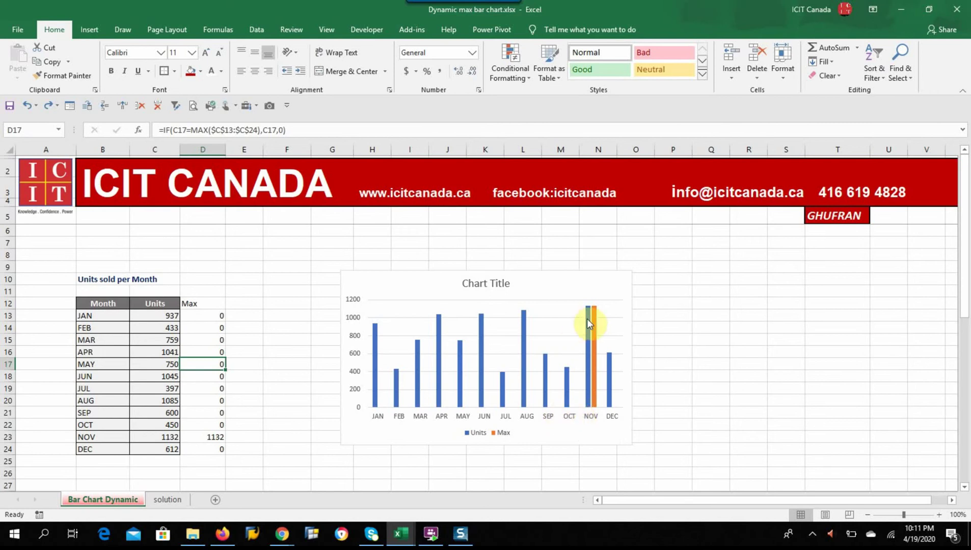
Add data labels to the Units series in the chart
{"action": "left_click", "coordinate": [525, 349]}
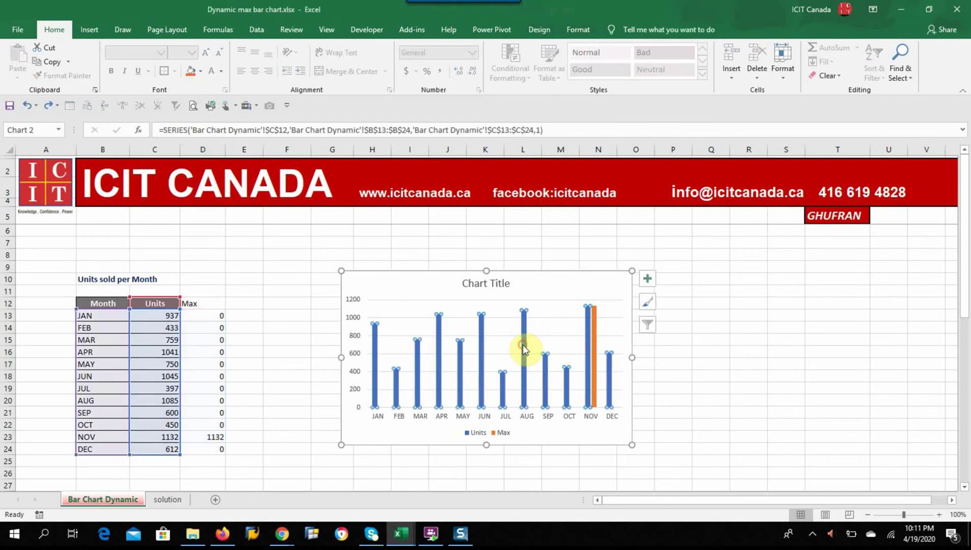
{"action": "right_click", "coordinate": [523, 348]}
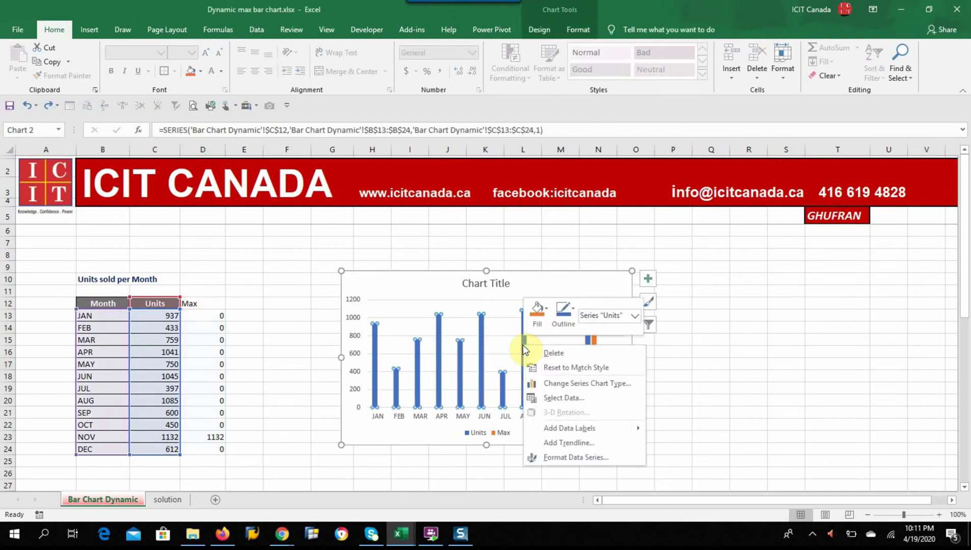
{"action": "left_click", "coordinate": [578, 428]}
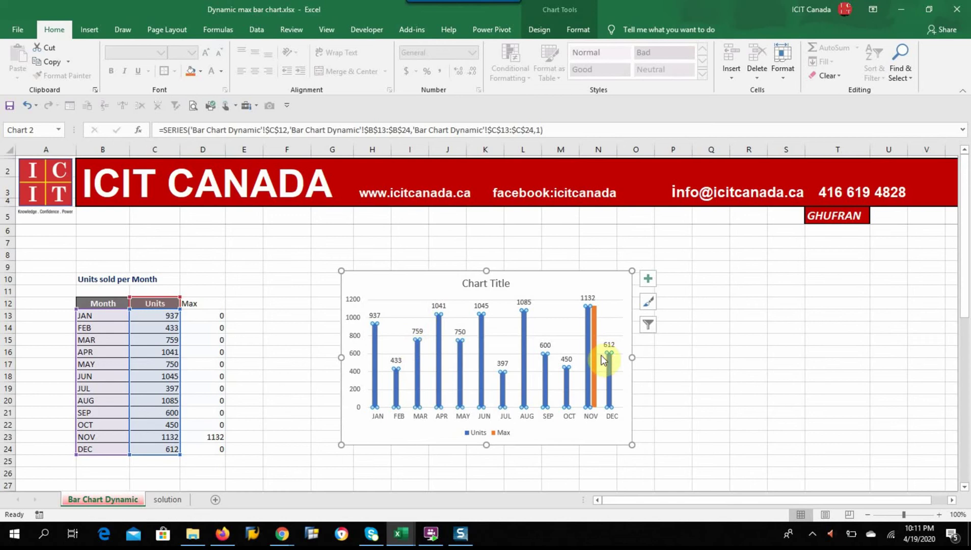
{"action": "left_click", "coordinate": [617, 360]}
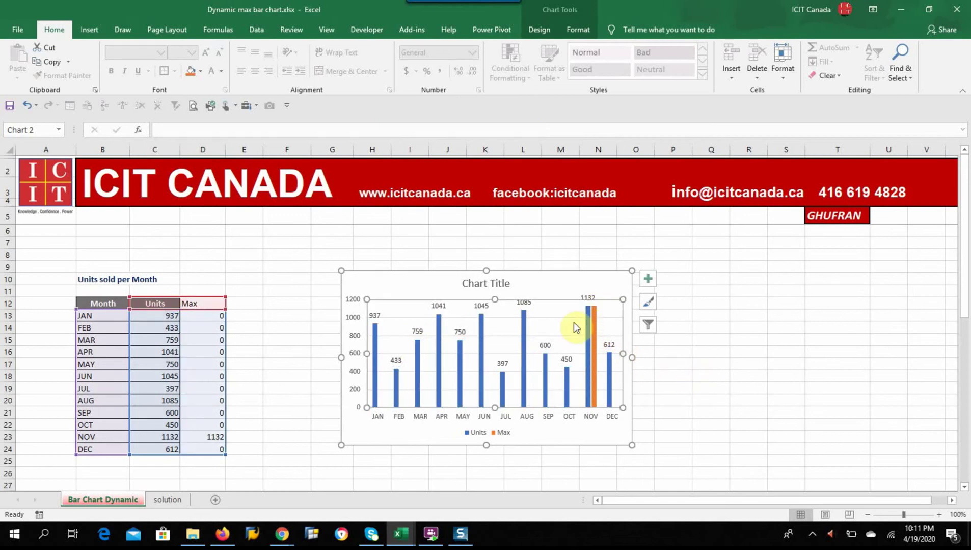
Compare November's units with its Max formula and set November's units in C23 to 450
{"action": "left_click", "coordinate": [203, 436]}
{"action": "left_click", "coordinate": [159, 437]}
{"action": "left_click", "coordinate": [201, 437]}
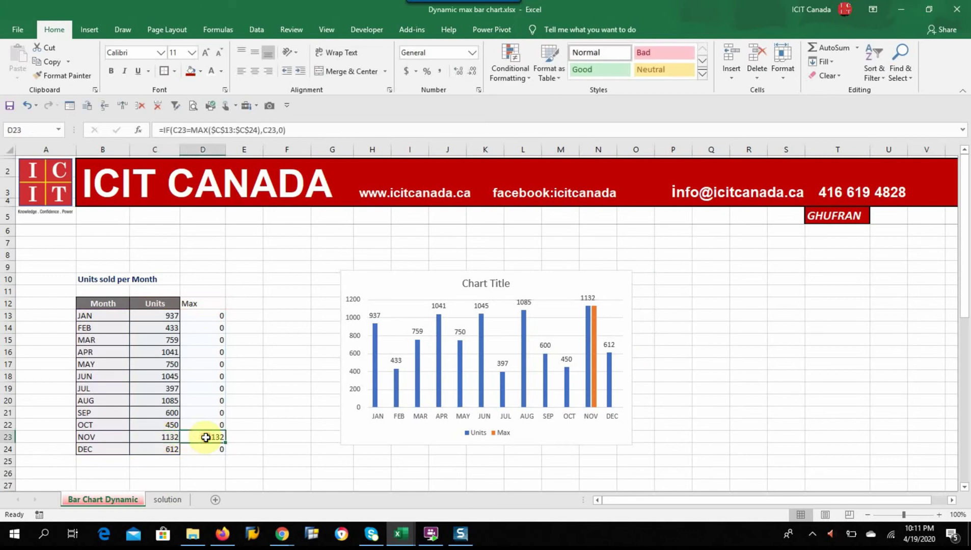
{"action": "left_click", "coordinate": [172, 437]}
{"action": "left_click", "coordinate": [206, 436]}
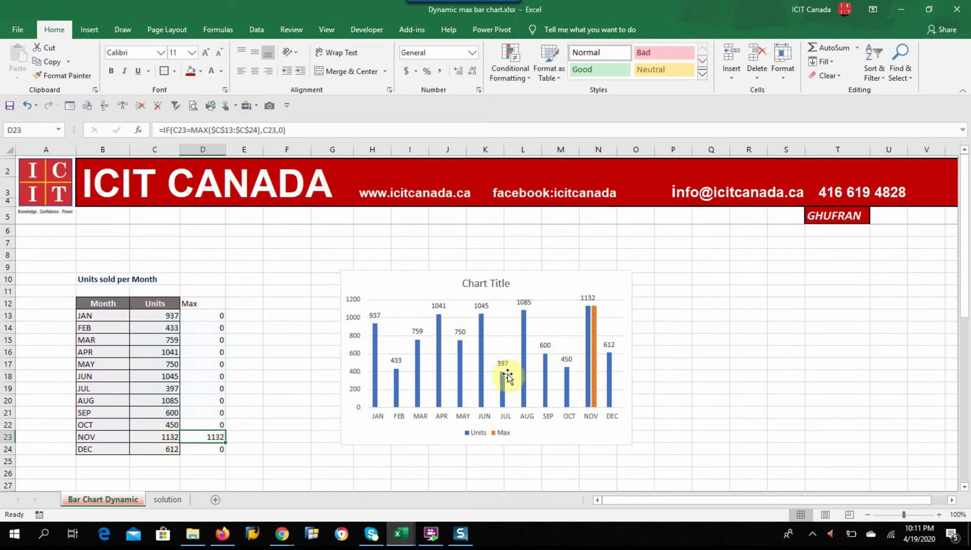
{"action": "left_click", "coordinate": [170, 437]}
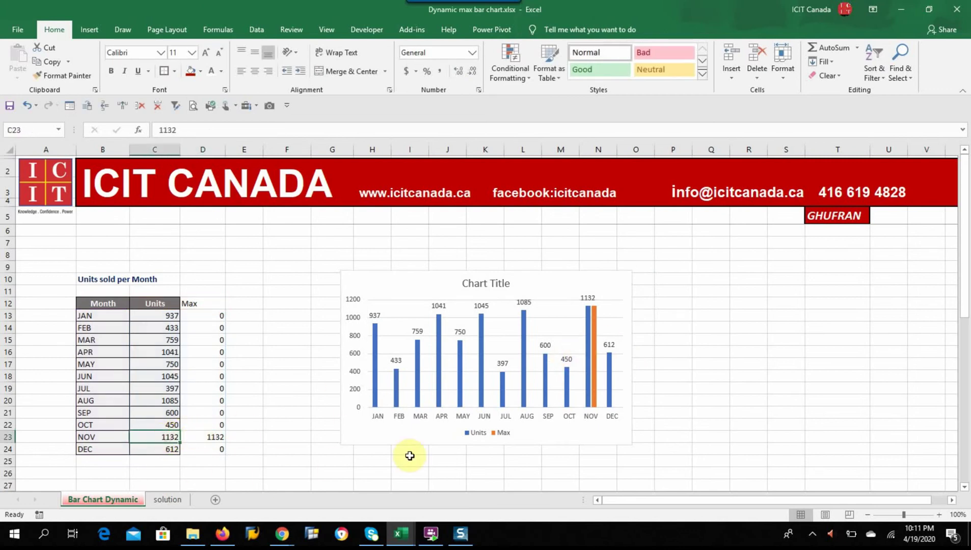
{"action": "type", "text": "450"}
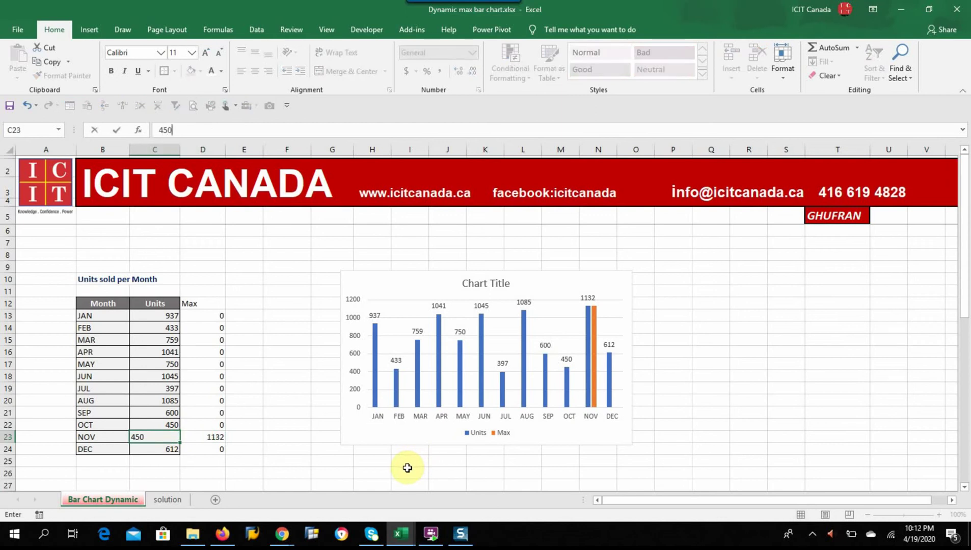
{"action": "key", "text": "Return"}
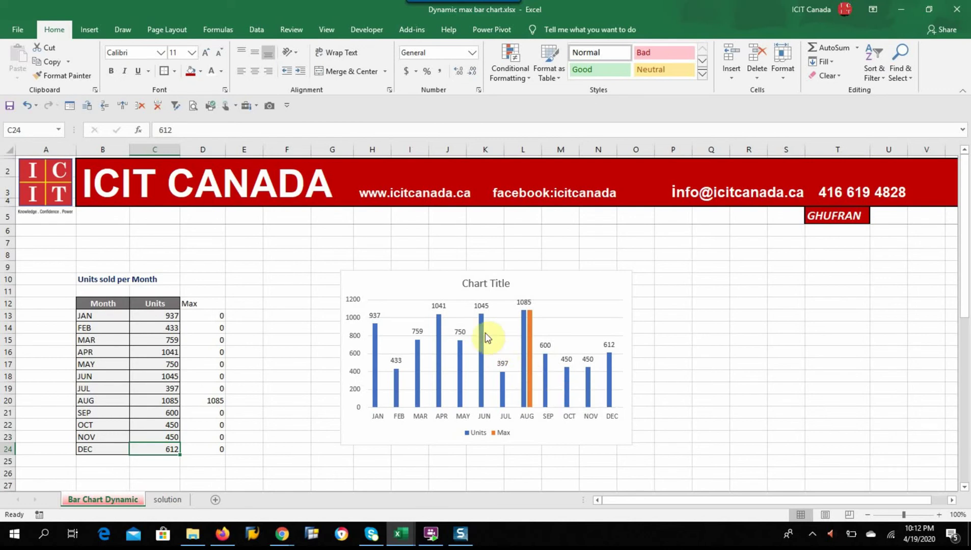
Link the chart title to cell B10 so it takes its text from the heading "Units sold per Month"
{"action": "left_click", "coordinate": [474, 286]}
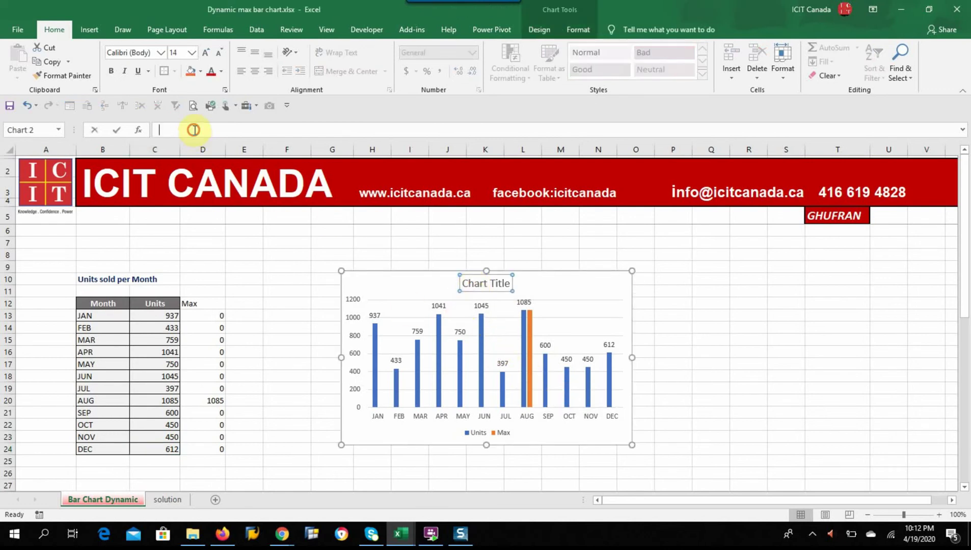
{"action": "left_click", "coordinate": [195, 130]}
{"action": "type", "text": "="}
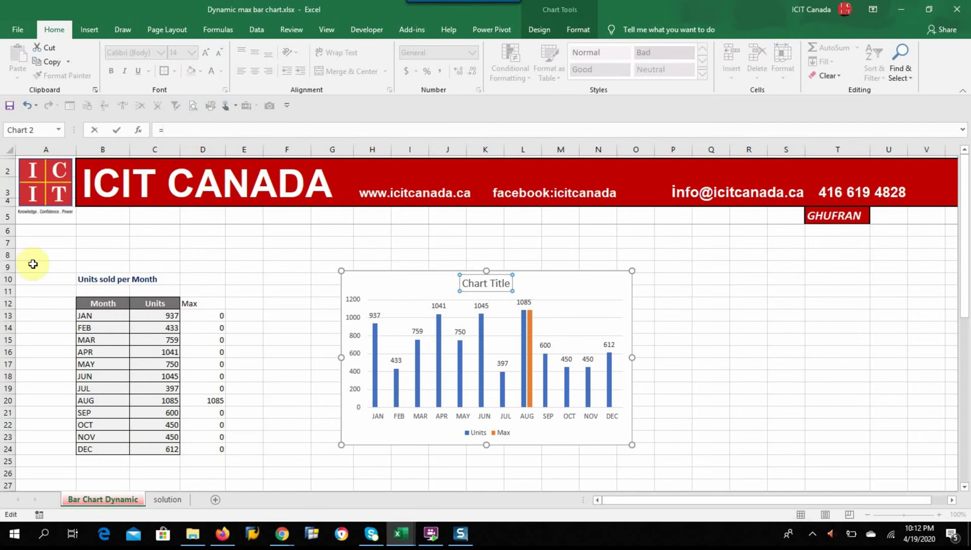
{"action": "left_click", "coordinate": [84, 280]}
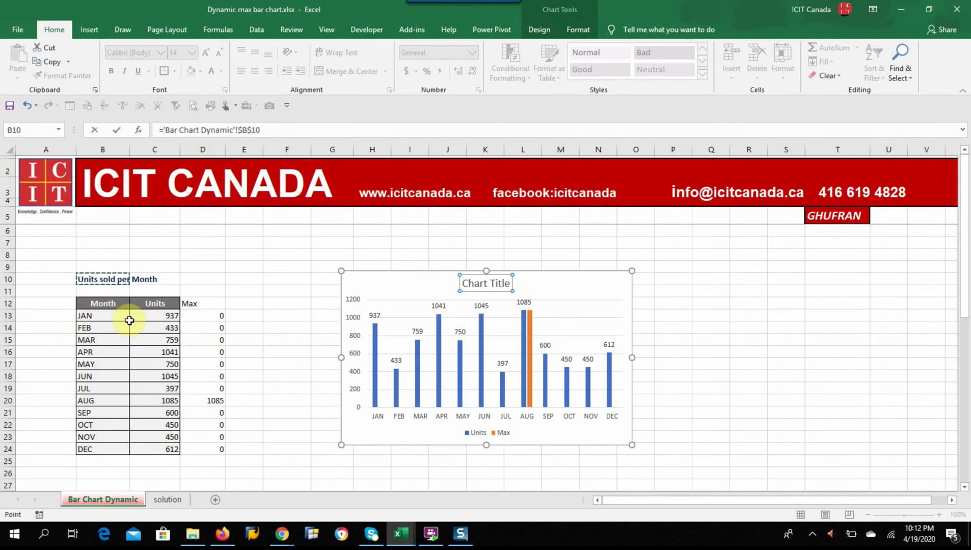
{"action": "key", "text": "Return"}
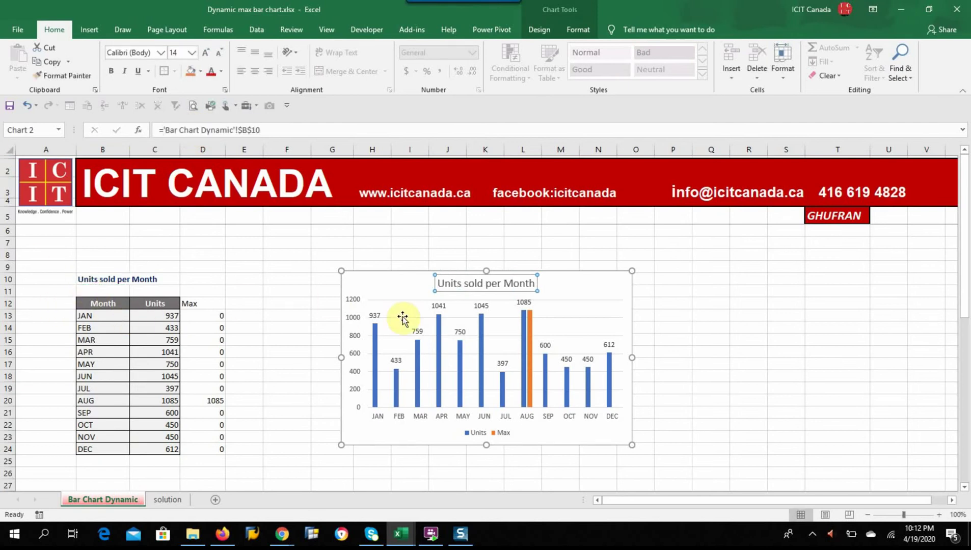
Delete the vertical value axis and the legend from the chart
{"action": "left_click", "coordinate": [351, 356]}
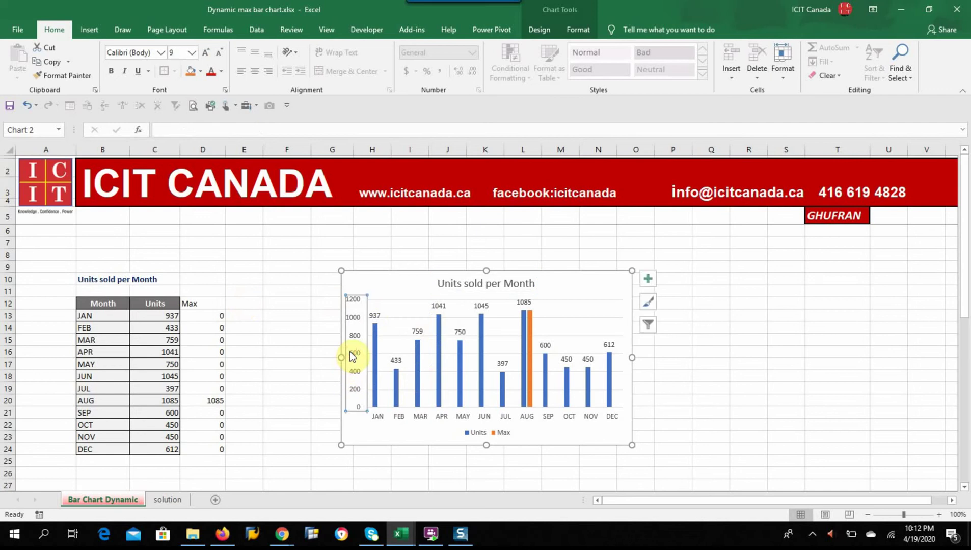
{"action": "key", "text": "Delete"}
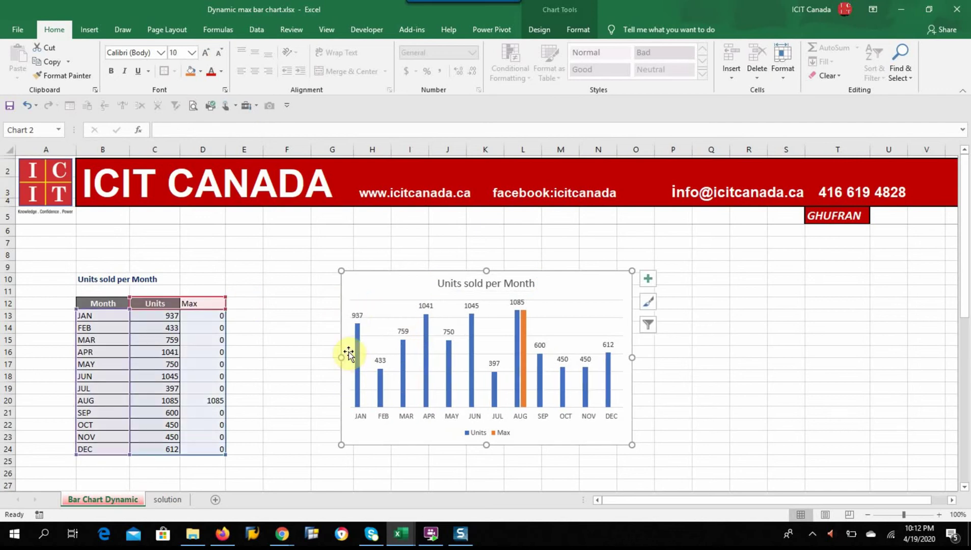
{"action": "left_click", "coordinate": [483, 432]}
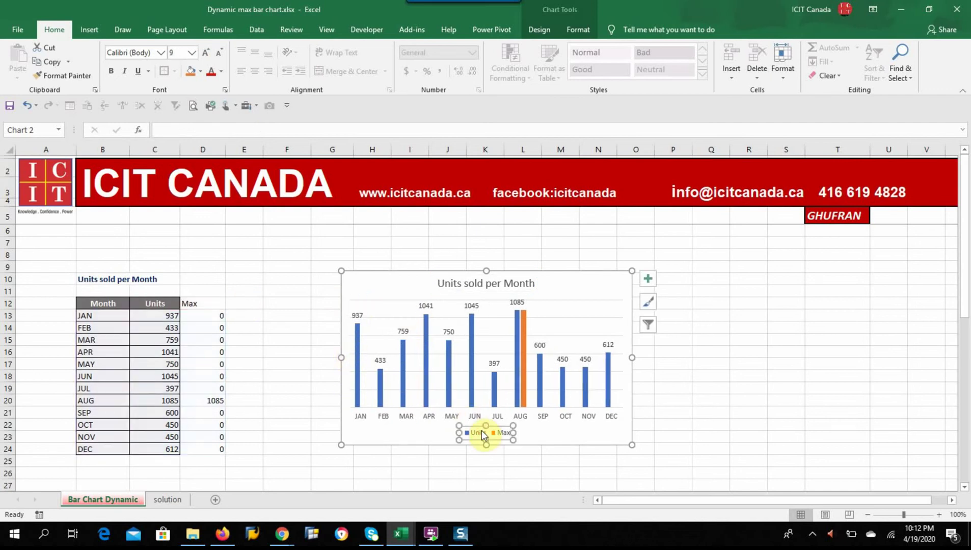
{"action": "key", "text": "Delete"}
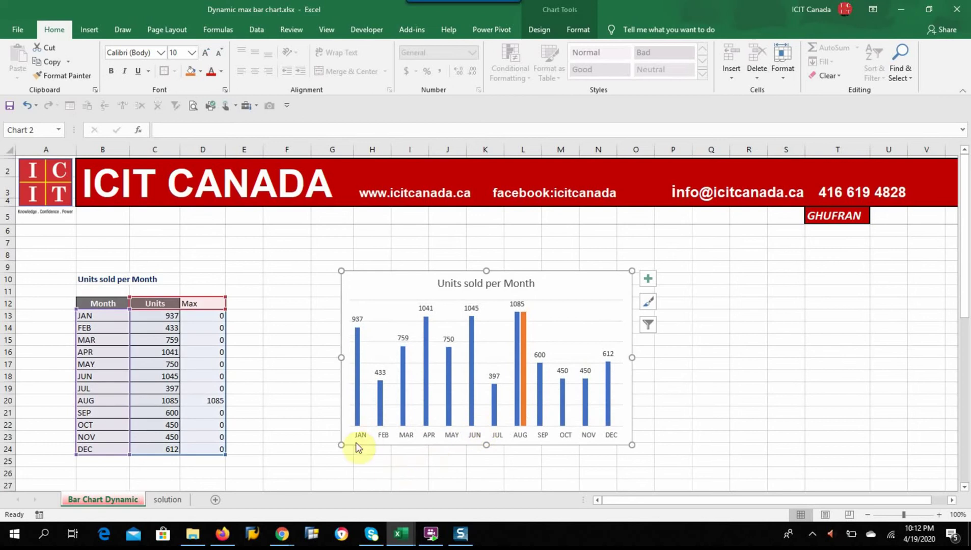
Enlarge the chart outward from its lower-left corner and remove its horizontal gridlines
{"action": "left_click_drag", "start_coordinate": [343, 447], "coordinate": [323, 469]}
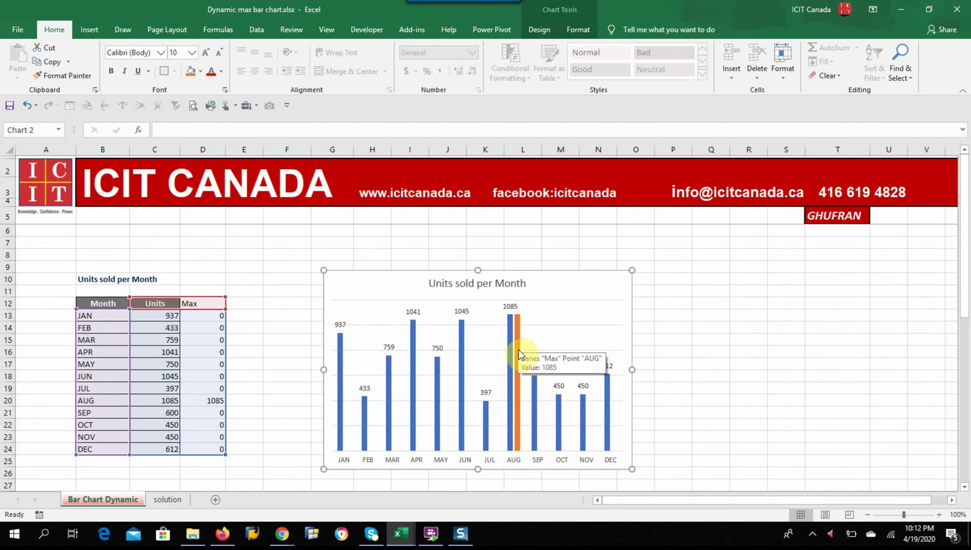
{"action": "mouse_move", "coordinate": [512, 364]}
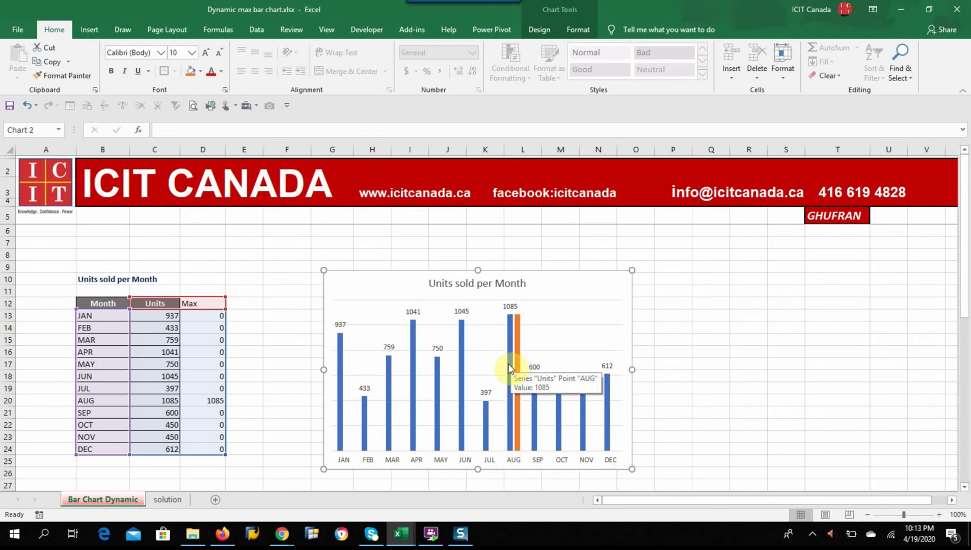
{"action": "left_click", "coordinate": [562, 300]}
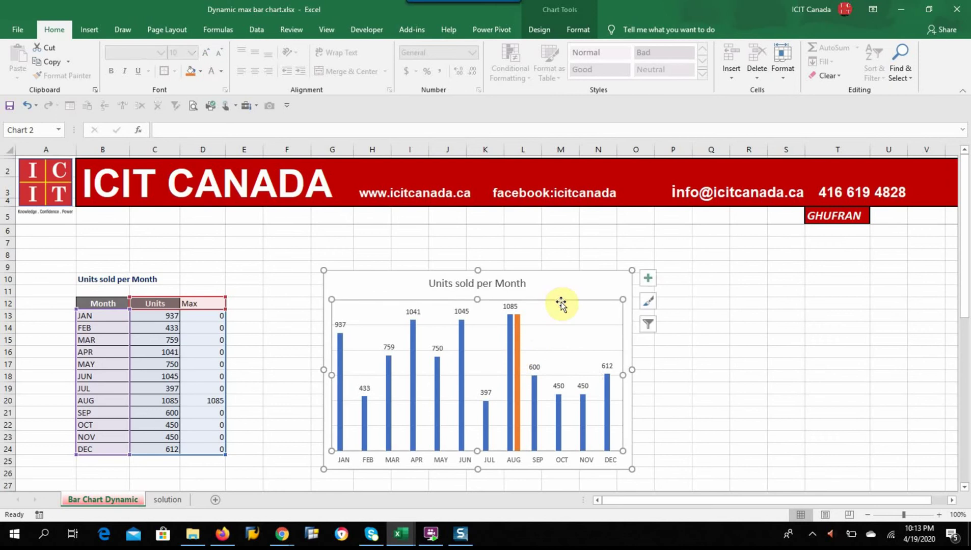
{"action": "left_click", "coordinate": [555, 326]}
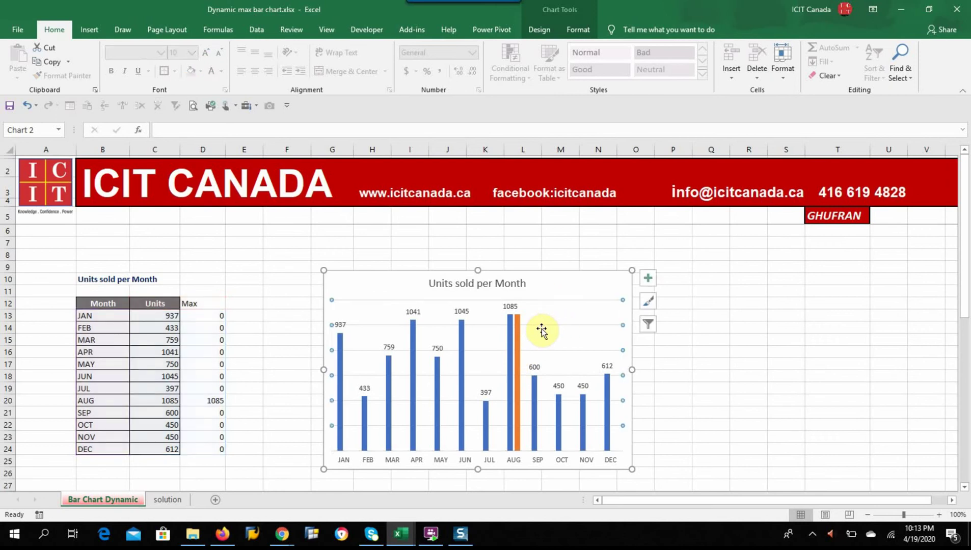
{"action": "key", "text": "Escape"}
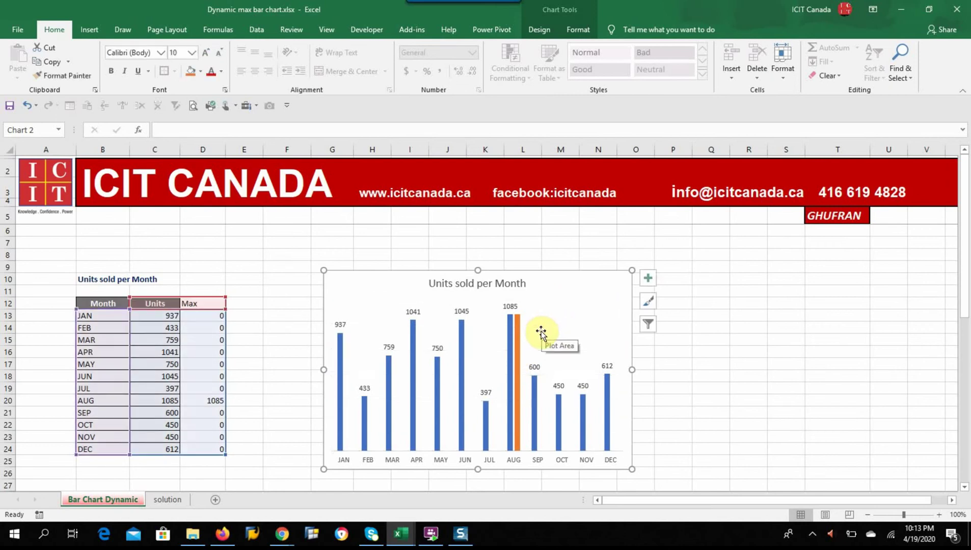
Give the Max series column a solid fill in a lighter shade of the theme green
{"action": "left_click", "coordinate": [519, 395]}
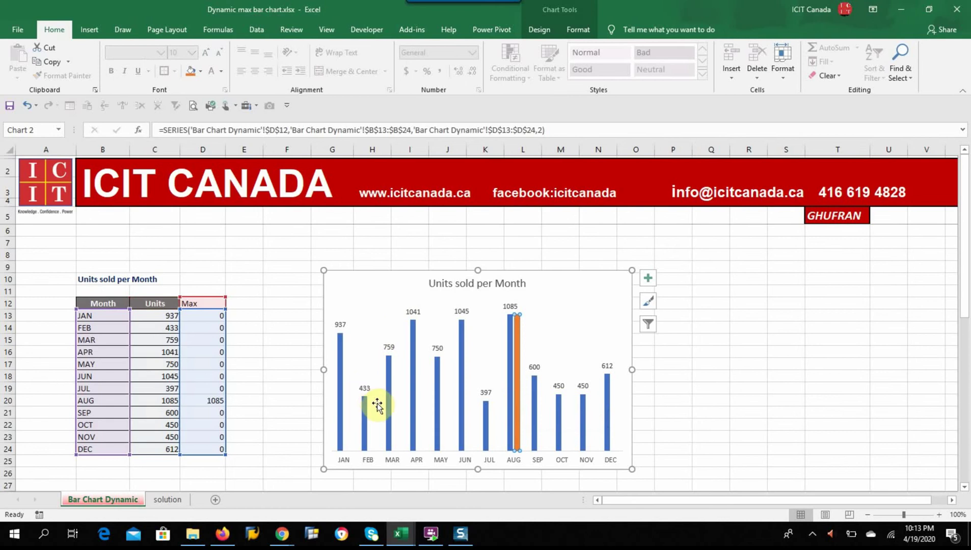
{"action": "left_click", "coordinate": [463, 366]}
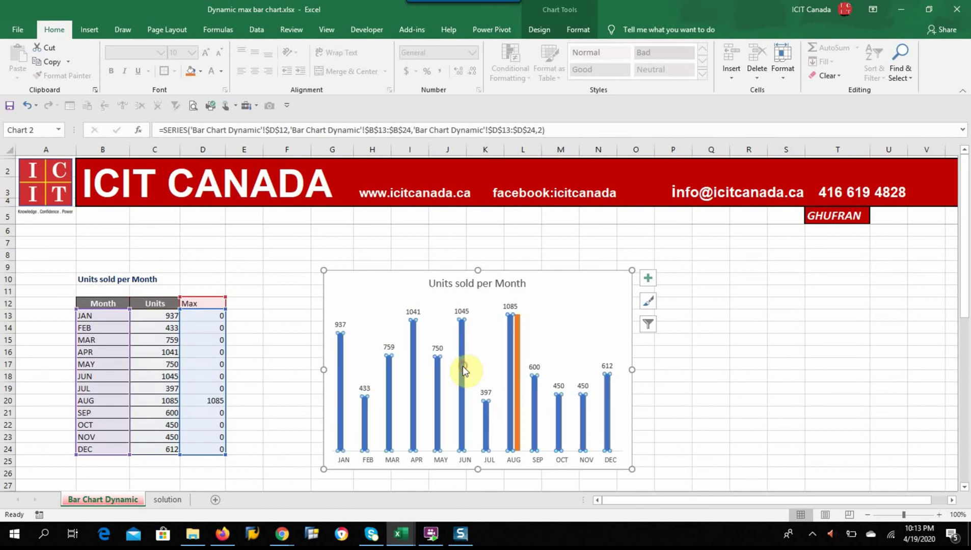
{"action": "left_click", "coordinate": [518, 359]}
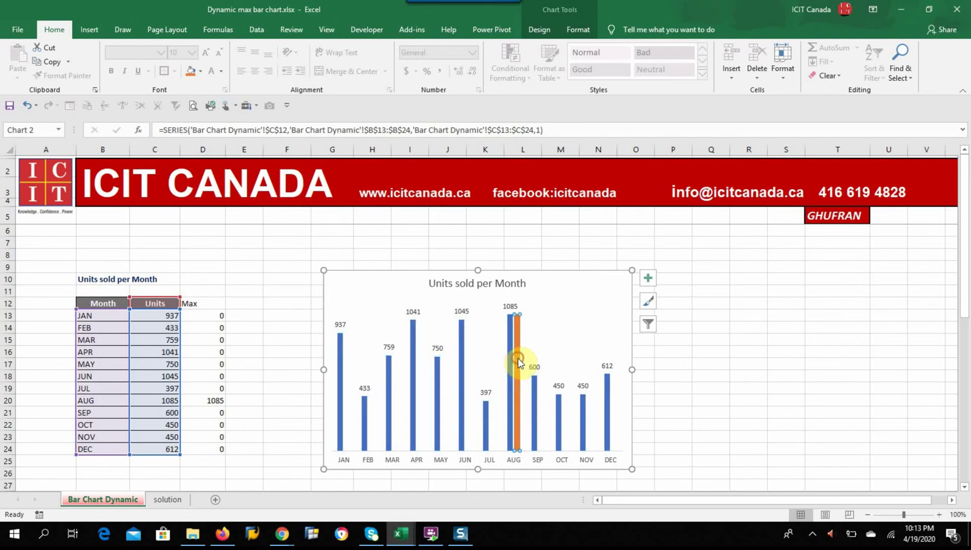
{"action": "right_click", "coordinate": [518, 360]}
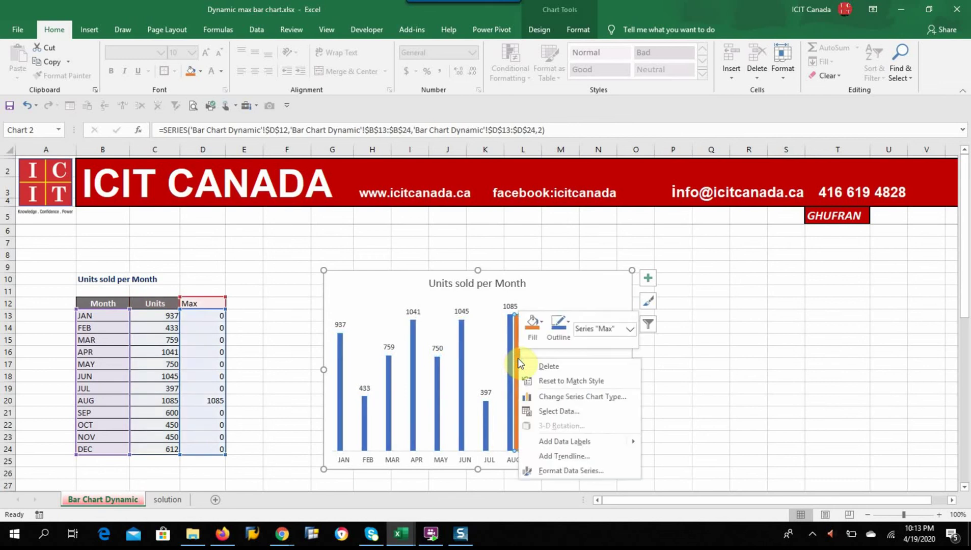
{"action": "left_click", "coordinate": [586, 473]}
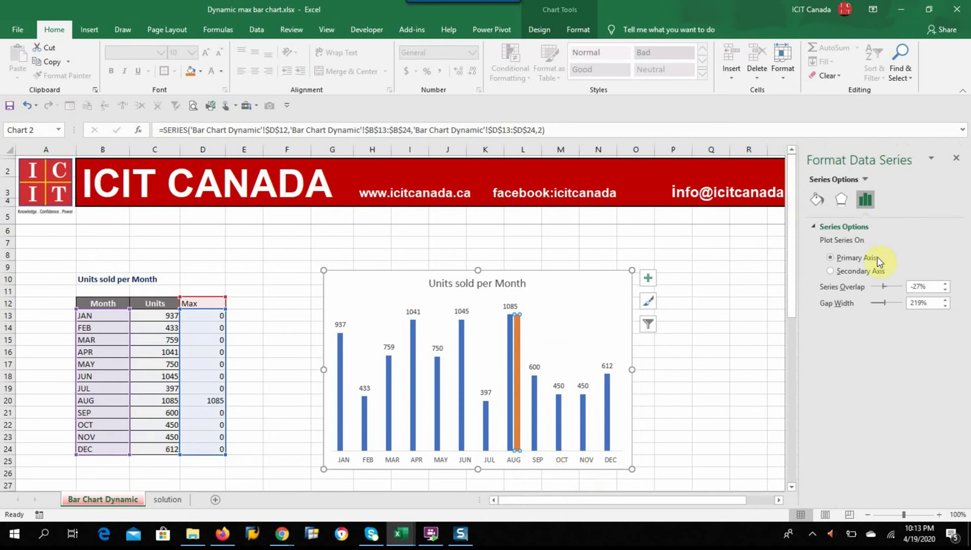
{"action": "left_click", "coordinate": [865, 179]}
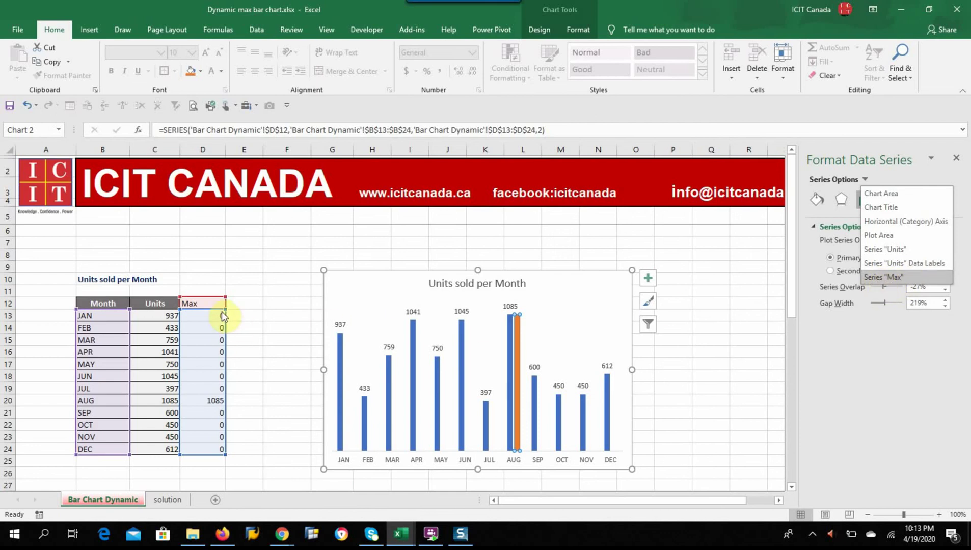
{"action": "left_click", "coordinate": [815, 342]}
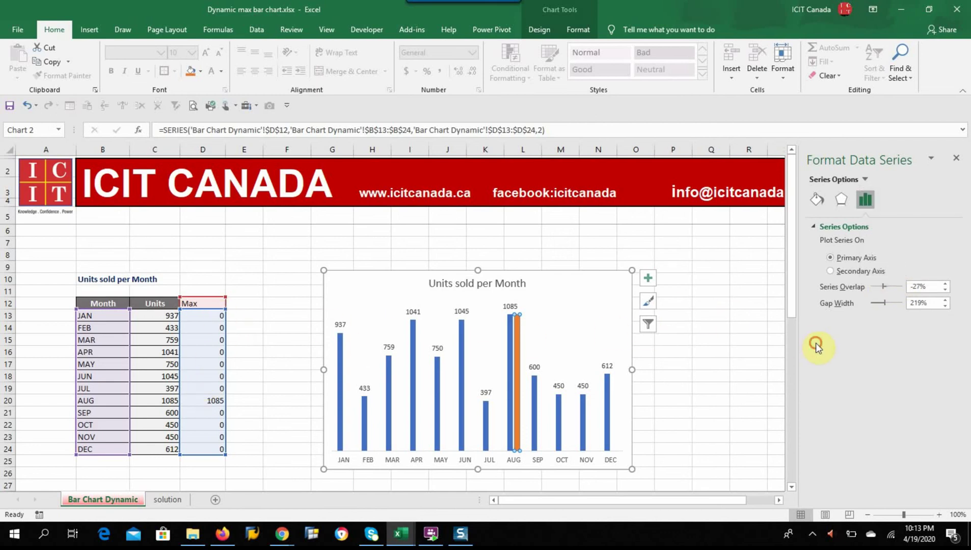
{"action": "left_click", "coordinate": [816, 202]}
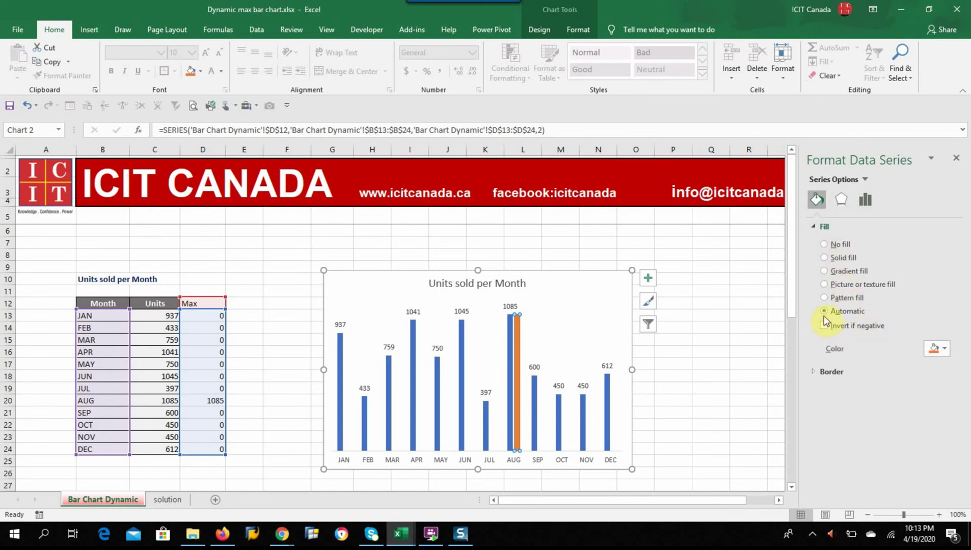
{"action": "left_click", "coordinate": [943, 348]}
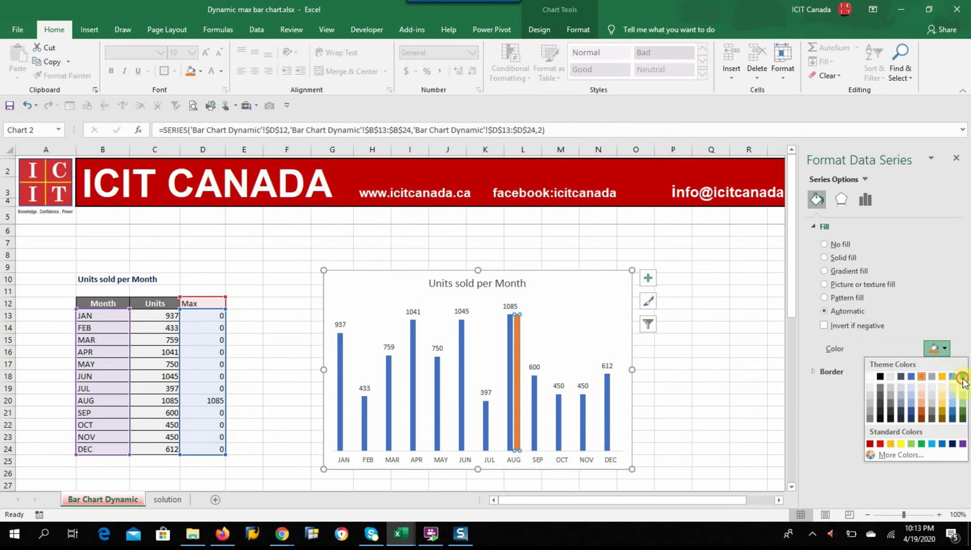
{"action": "left_click", "coordinate": [961, 377]}
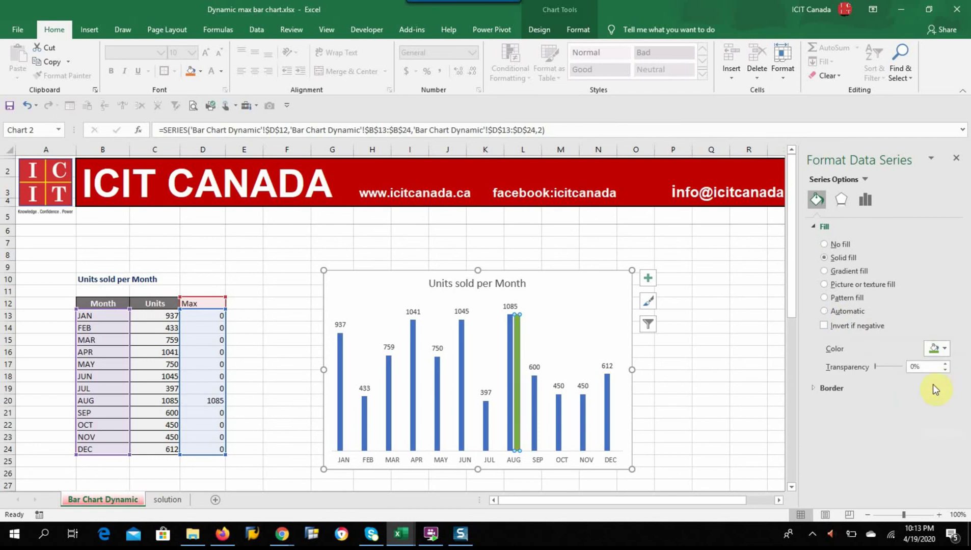
{"action": "left_click", "coordinate": [945, 347]}
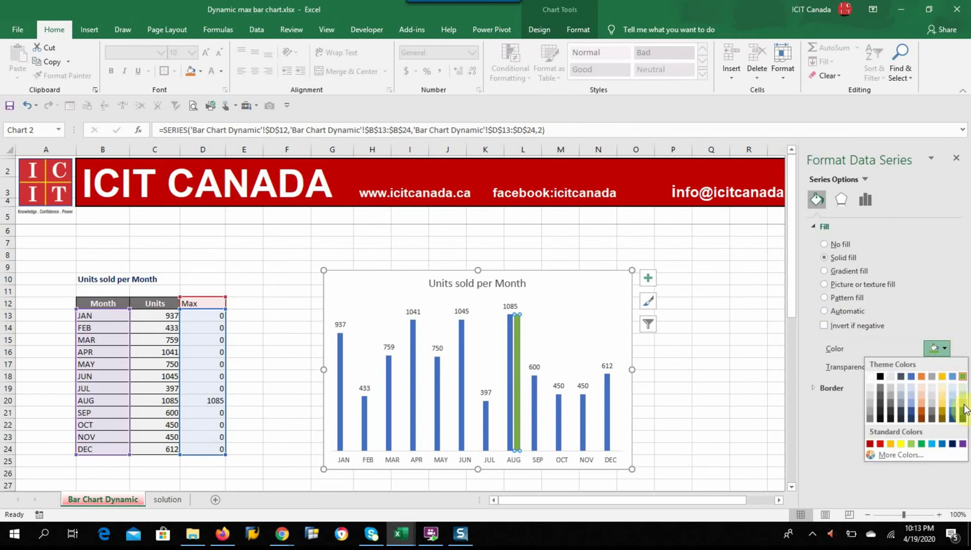
{"action": "left_click", "coordinate": [962, 399]}
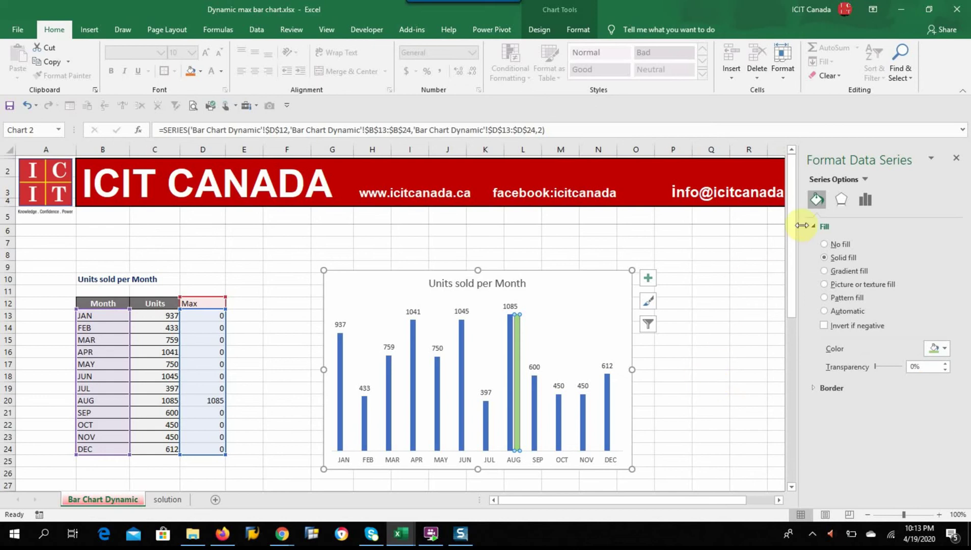
Set the Max series' gap width to 185% and its series overlap to 100%
{"action": "left_click", "coordinate": [864, 201]}
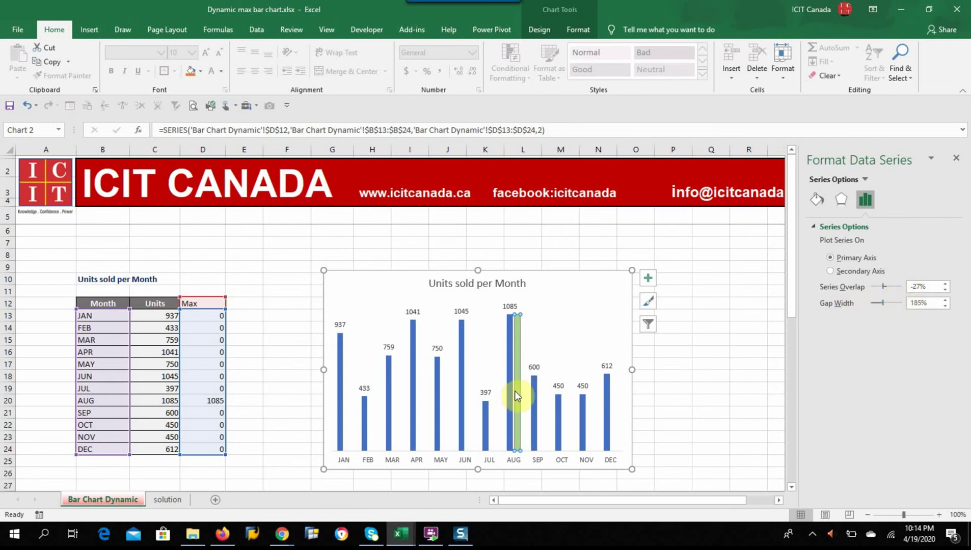
{"action": "double_click", "coordinate": [923, 288]}
{"action": "type", "text": "100%"}
{"action": "key", "text": "Return"}
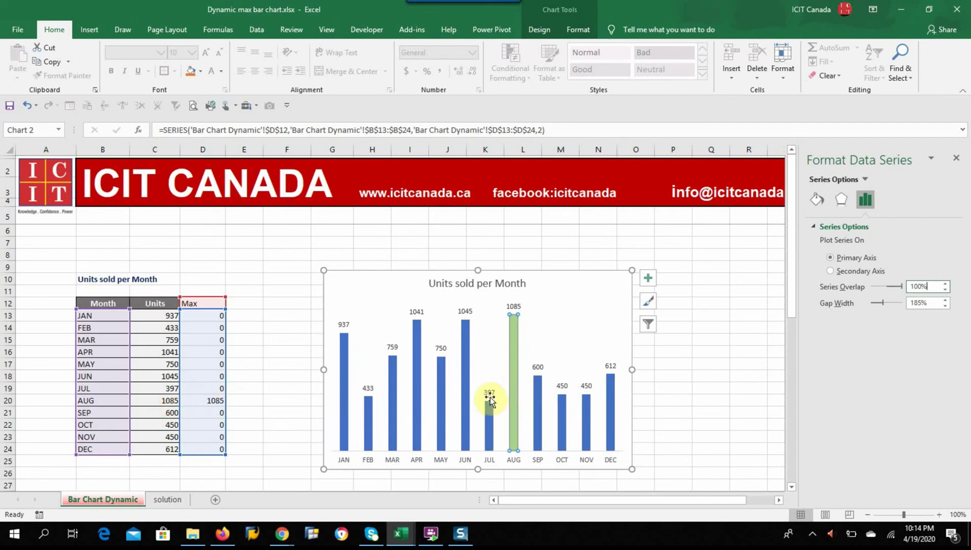
Move the Units series below the Max series in the chart's data source order
{"action": "left_click", "coordinate": [548, 320]}
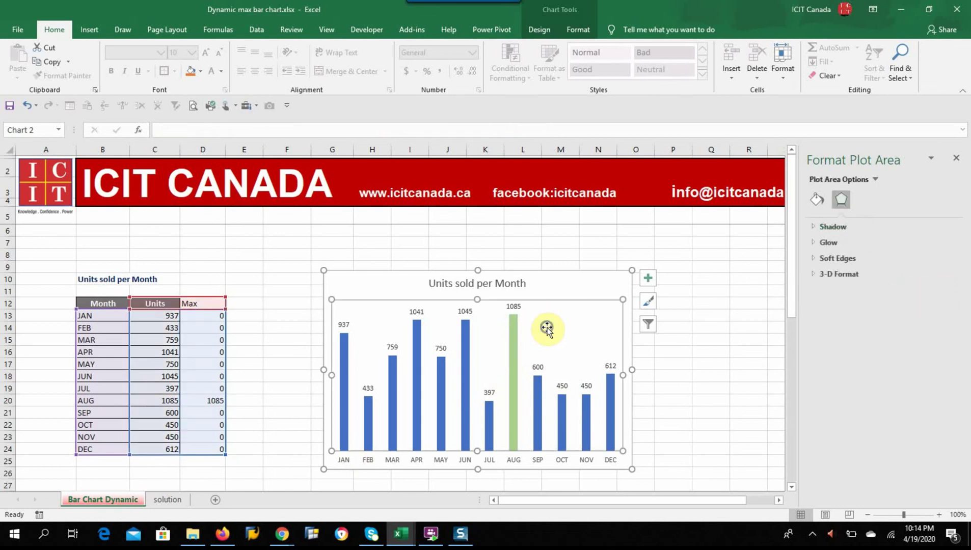
{"action": "right_click", "coordinate": [547, 328]}
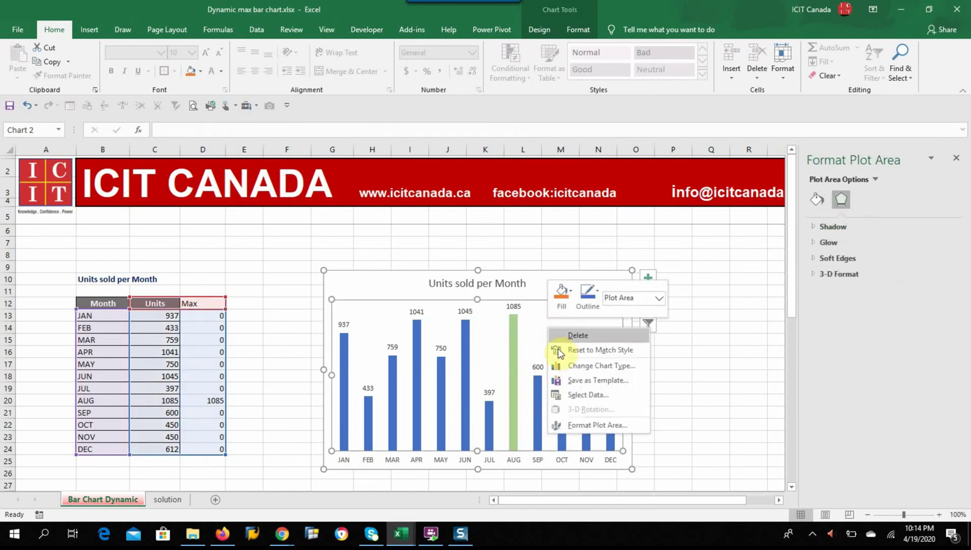
{"action": "left_click", "coordinate": [580, 394]}
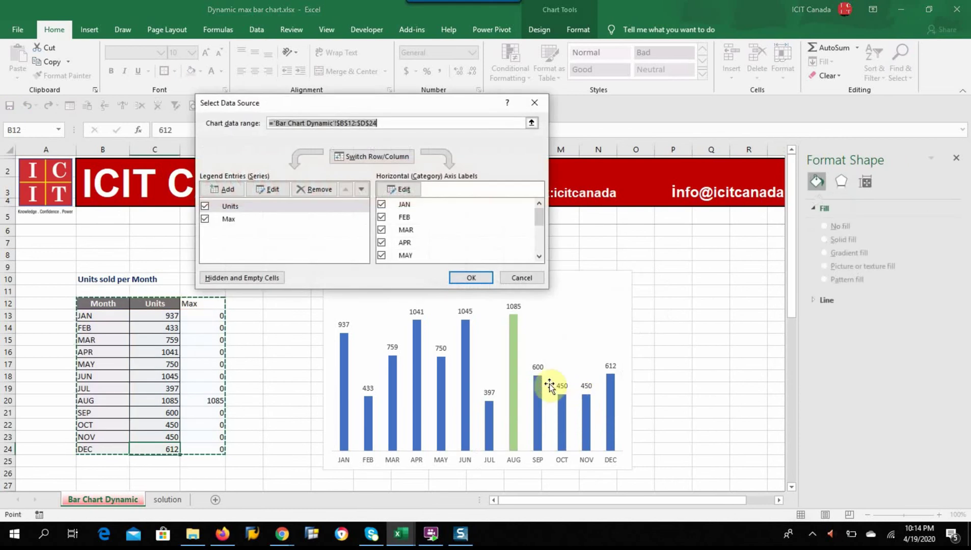
{"action": "left_click_drag", "start_coordinate": [415, 104], "coordinate": [711, 73]}
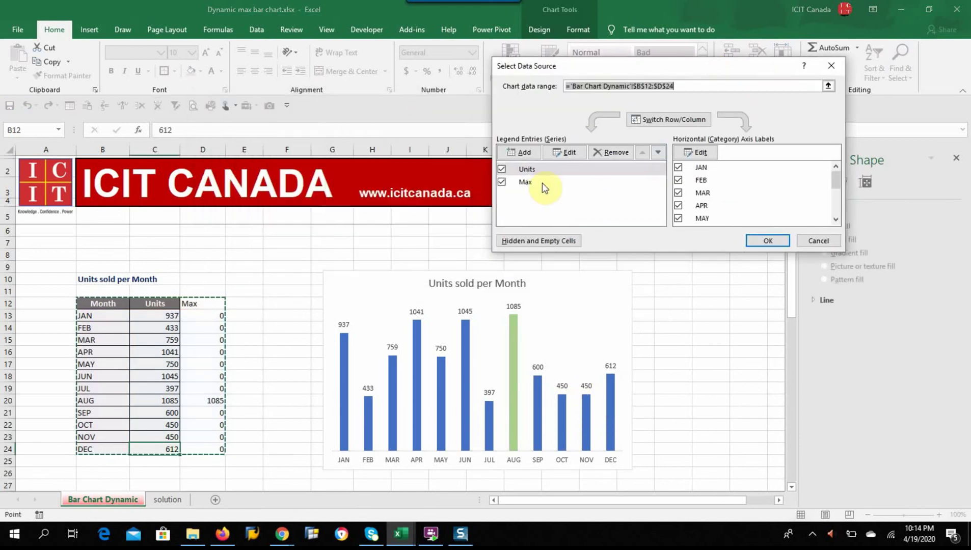
{"action": "left_click", "coordinate": [534, 172]}
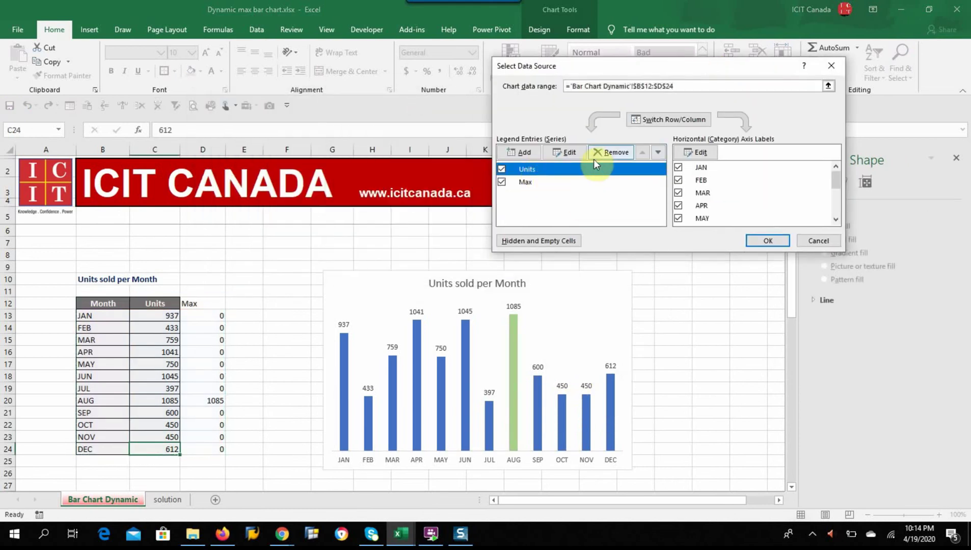
{"action": "left_click", "coordinate": [659, 152]}
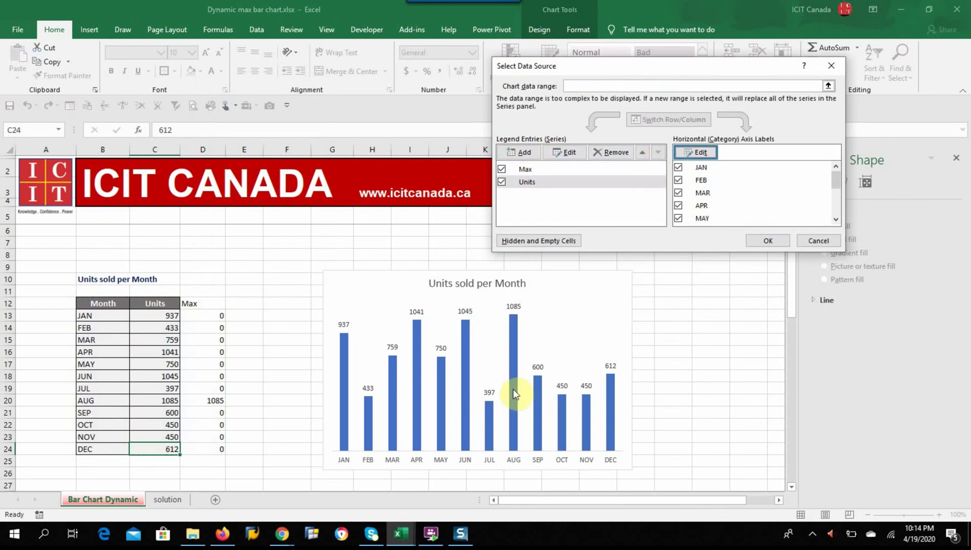
Move the Max series back below Units in the data source order and apply it
{"action": "left_click", "coordinate": [529, 171]}
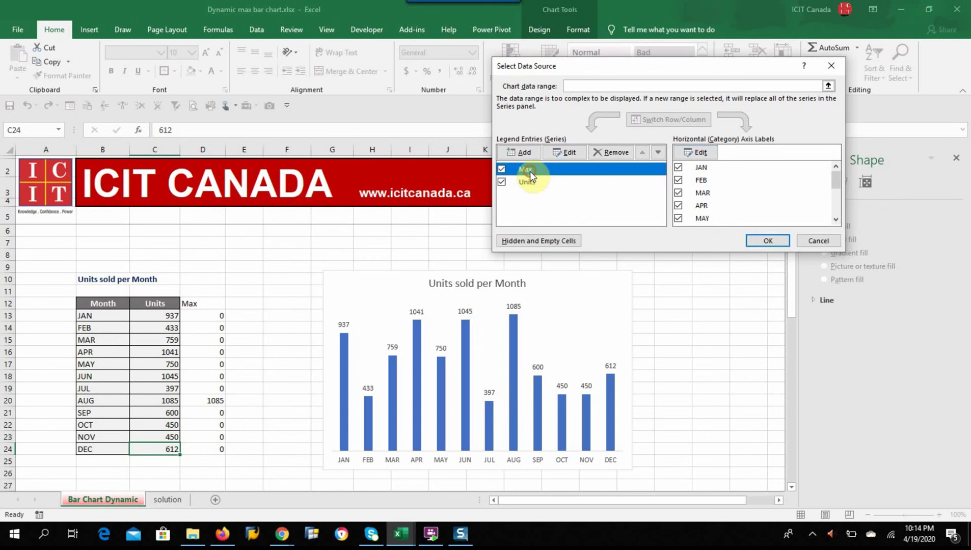
{"action": "left_click", "coordinate": [657, 152]}
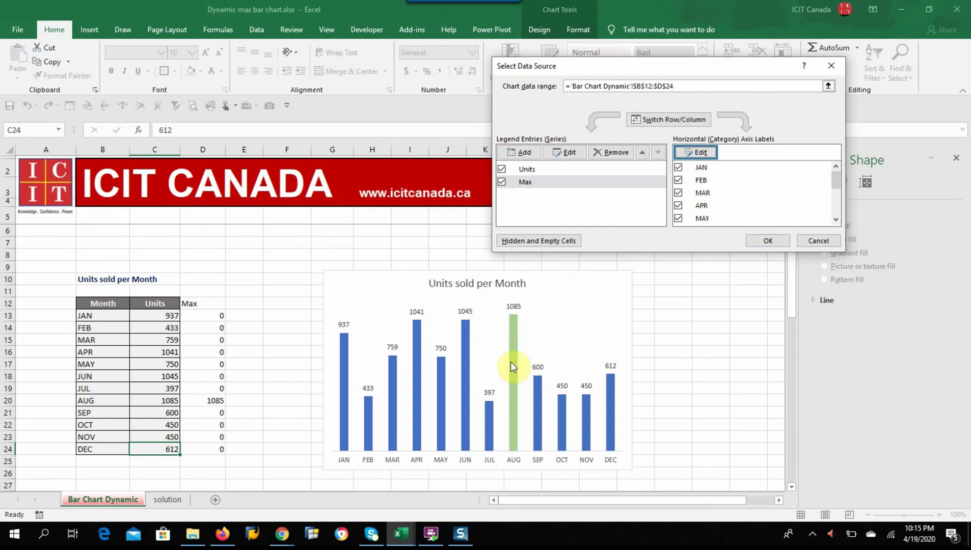
{"action": "left_click", "coordinate": [752, 240]}
{"action": "left_click", "coordinate": [704, 276]}
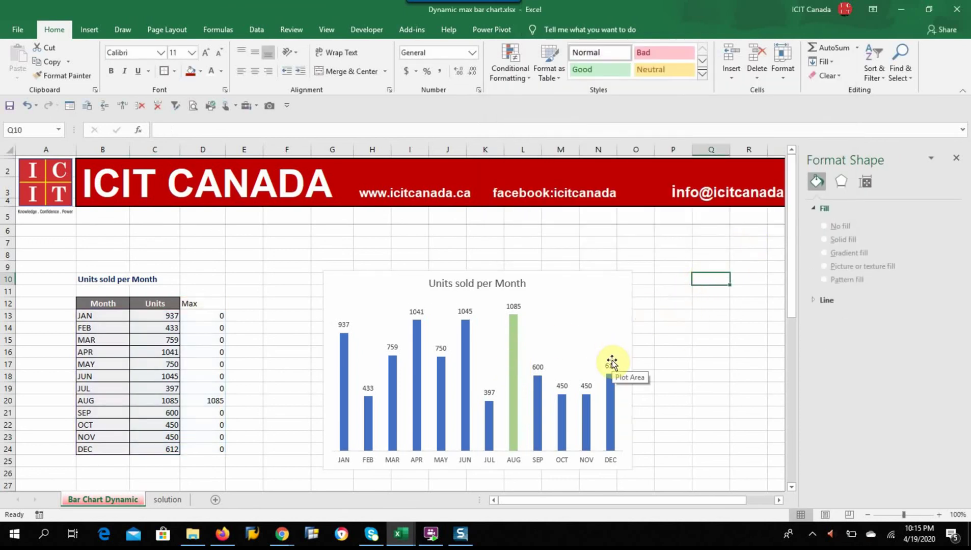
Hide the Max helper column by setting the font colour of D12:D24 to white
{"action": "left_click_drag", "start_coordinate": [204, 303], "coordinate": [215, 450]}
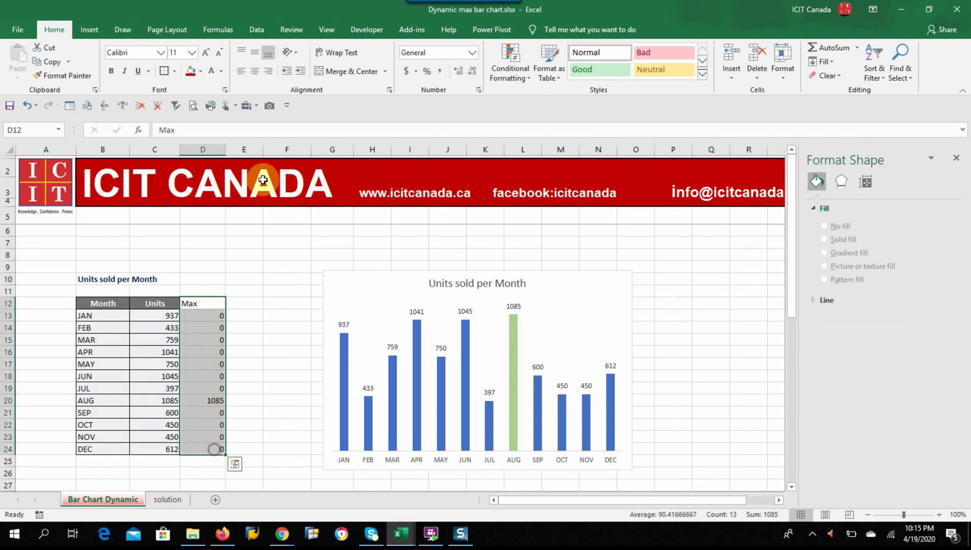
{"action": "left_click", "coordinate": [222, 71]}
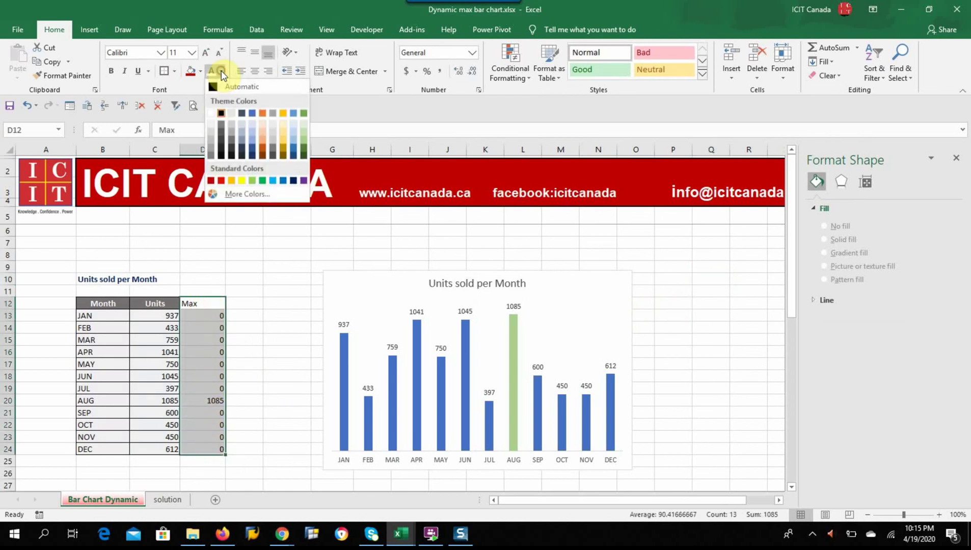
{"action": "left_click", "coordinate": [215, 104]}
{"action": "left_click", "coordinate": [168, 243]}
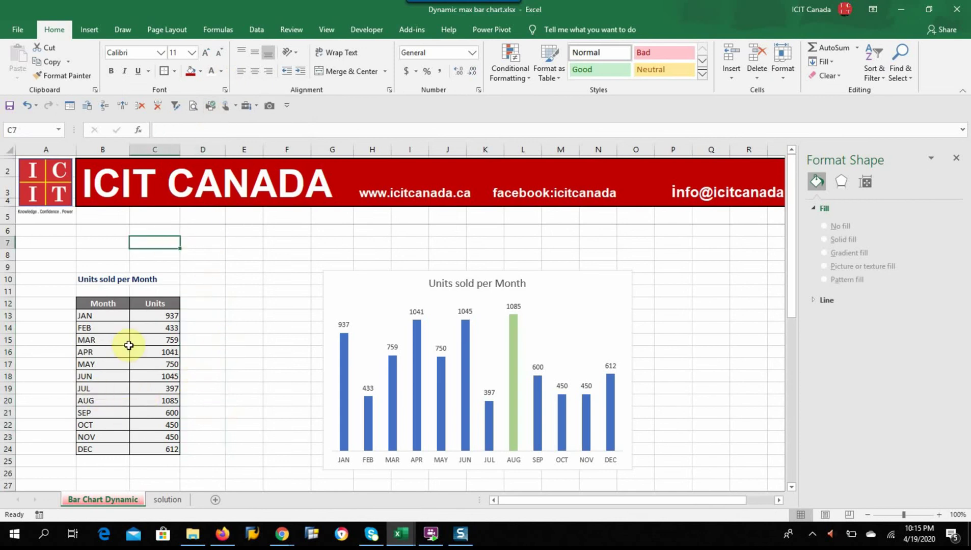
Test the chart's highlighting by setting March's units in C15 to 1600
{"action": "left_click", "coordinate": [154, 321]}
{"action": "left_click_drag", "start_coordinate": [154, 322], "coordinate": [136, 446]}
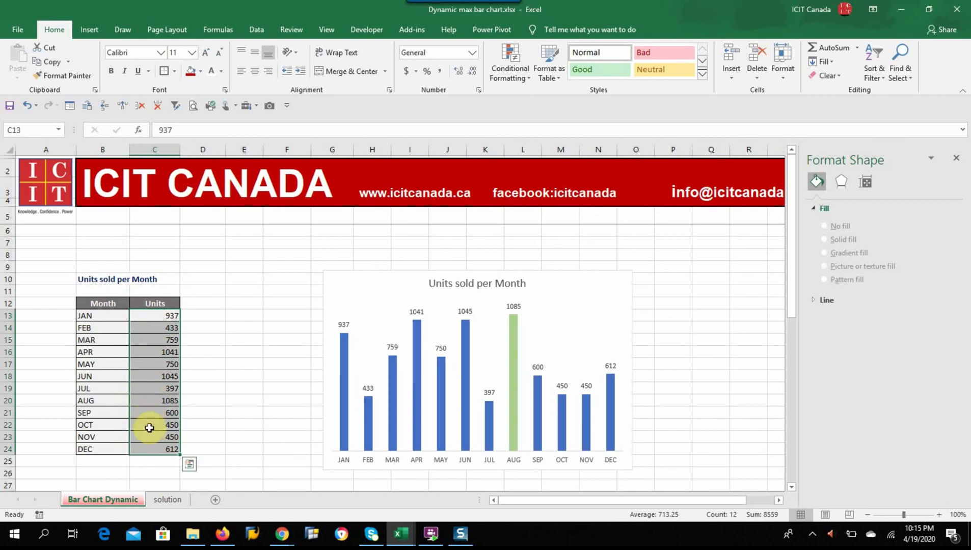
{"action": "left_click", "coordinate": [147, 341]}
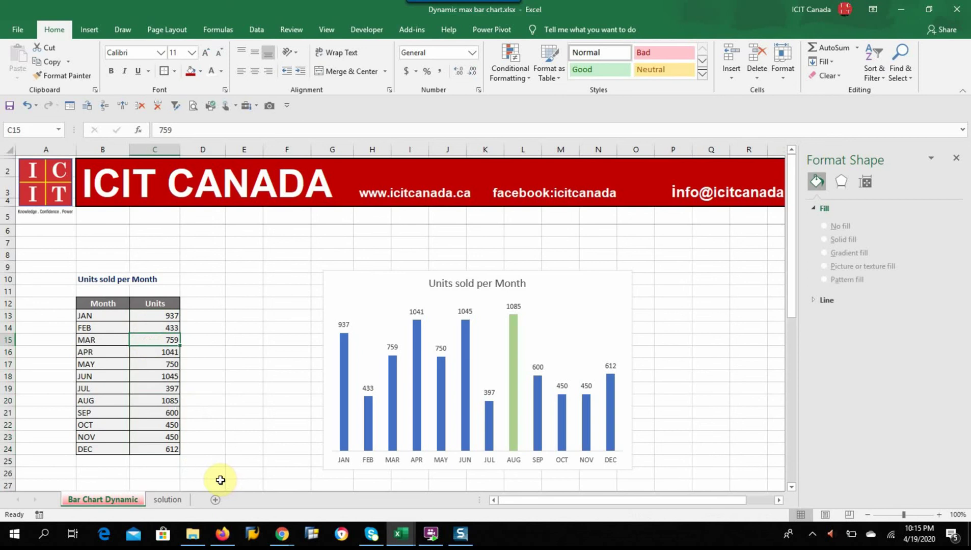
{"action": "type", "text": "160"}
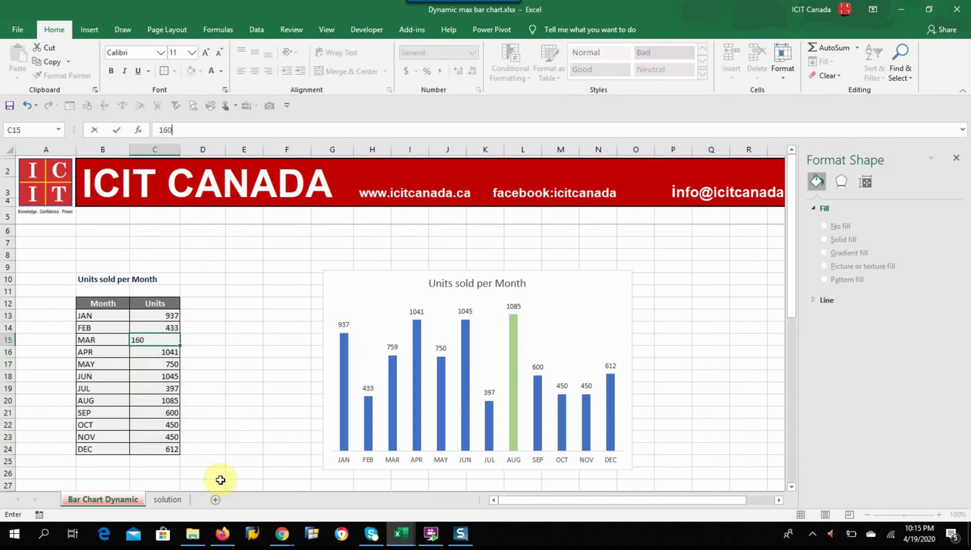
{"action": "type", "text": "0"}
{"action": "key", "text": "Return"}
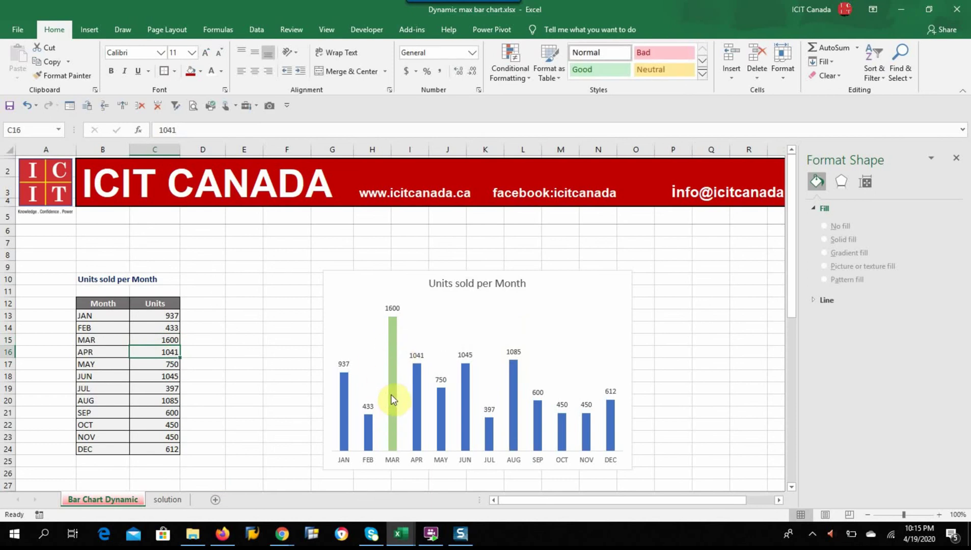
Set November's units in C23 to 1650, then select the monthly units in C13:C24 and check the chart
{"action": "left_click", "coordinate": [165, 437]}
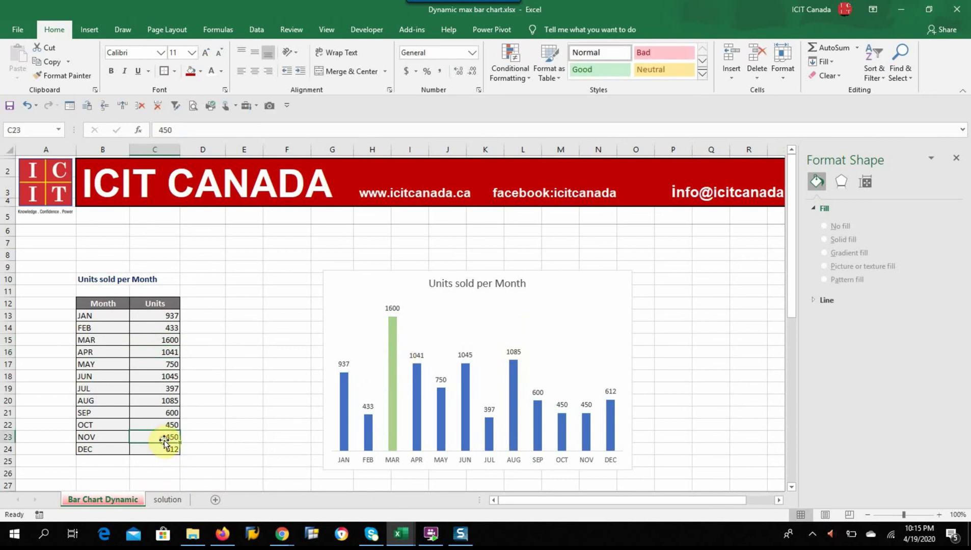
{"action": "type", "text": "1"}
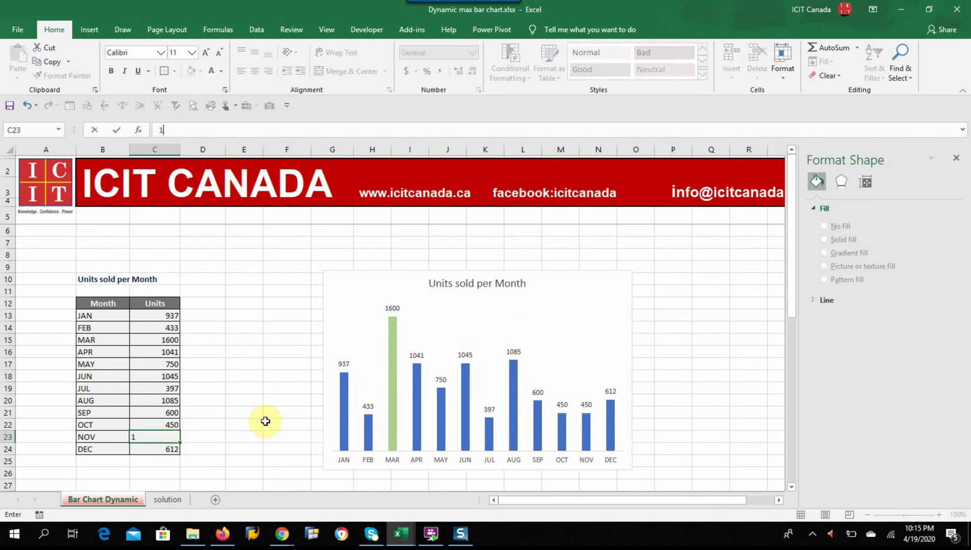
{"action": "type", "text": "650"}
{"action": "key", "text": "Return"}
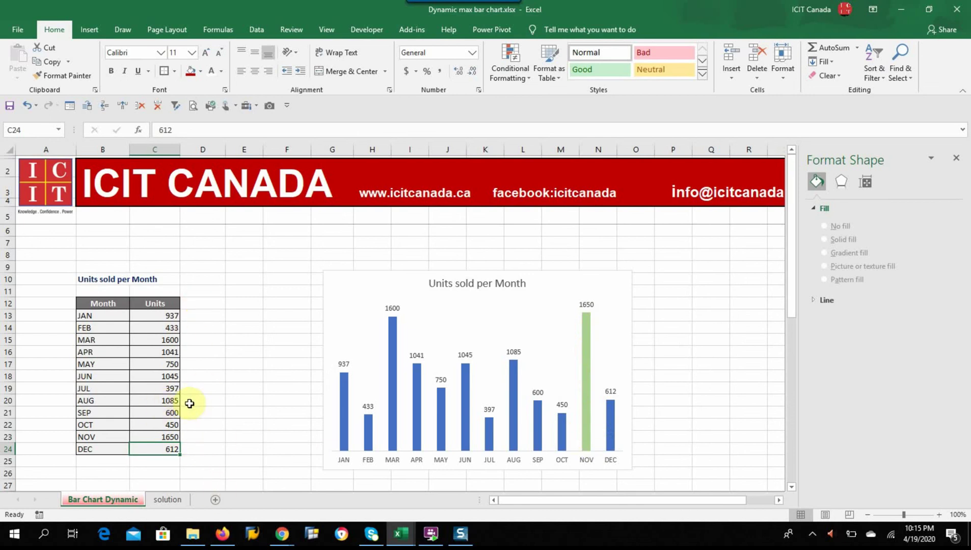
{"action": "left_click_drag", "start_coordinate": [161, 317], "coordinate": [156, 449]}
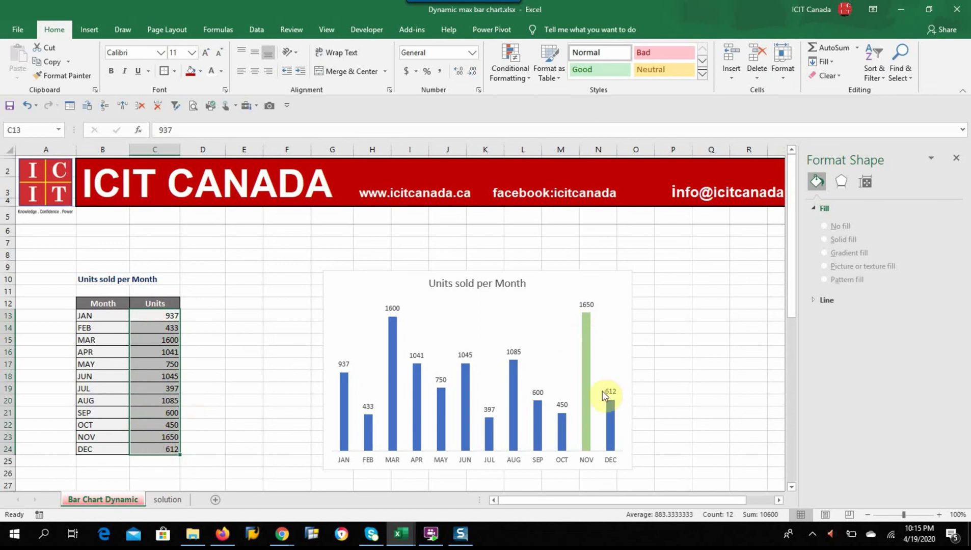
{"action": "mouse_move", "coordinate": [535, 415]}
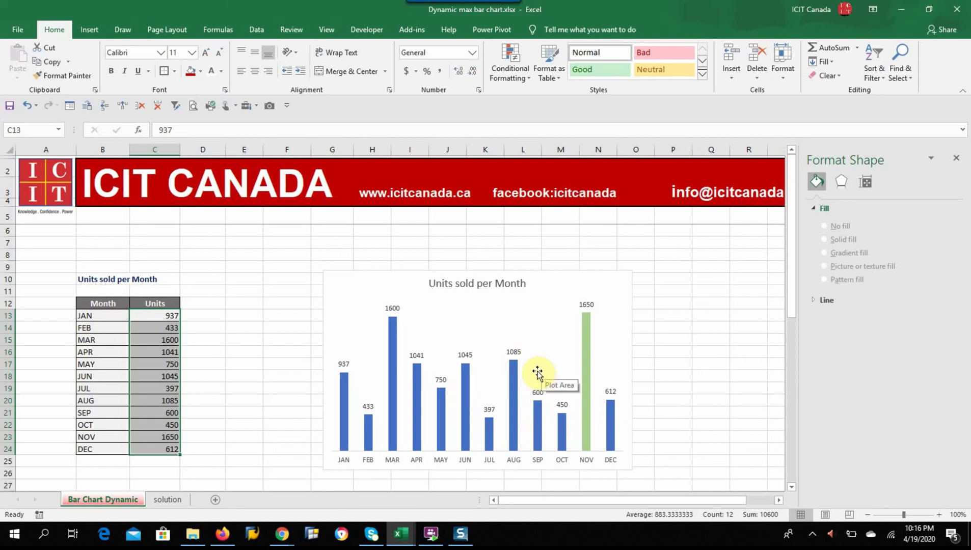
Enlarge the Units sold per Month chart slightly so it extends to about the edge of column O and down into row 27
{"action": "left_click", "coordinate": [620, 311]}
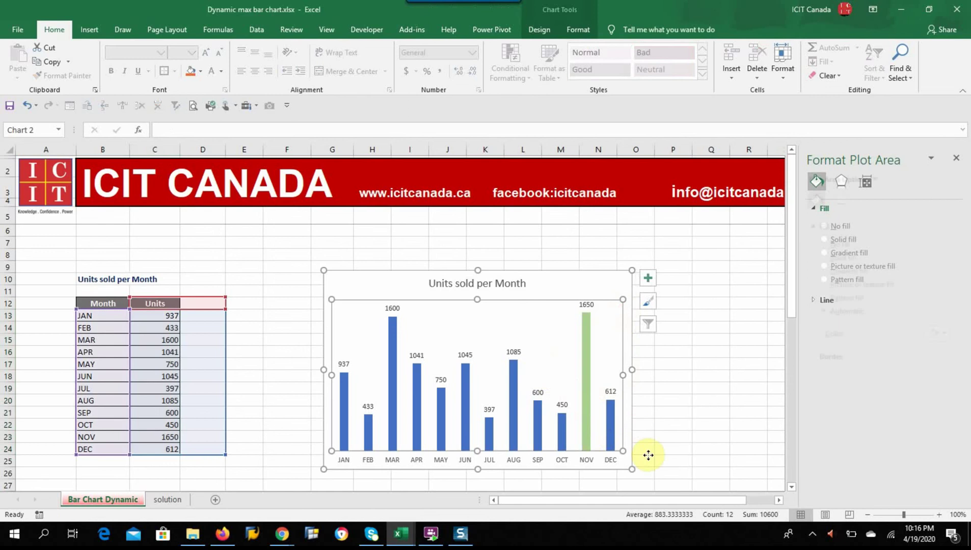
{"action": "left_click_drag", "start_coordinate": [632, 468], "coordinate": [656, 483]}
{"action": "left_click", "coordinate": [706, 376]}
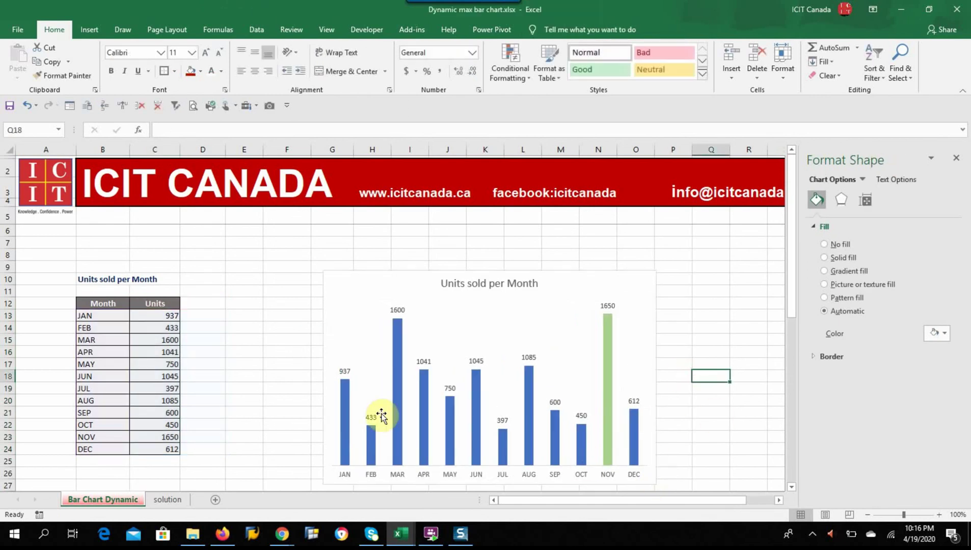
Close the Format Shape pane to show the full worksheet width, leaving an empty cell outside the chart selected
{"action": "left_click", "coordinate": [256, 332]}
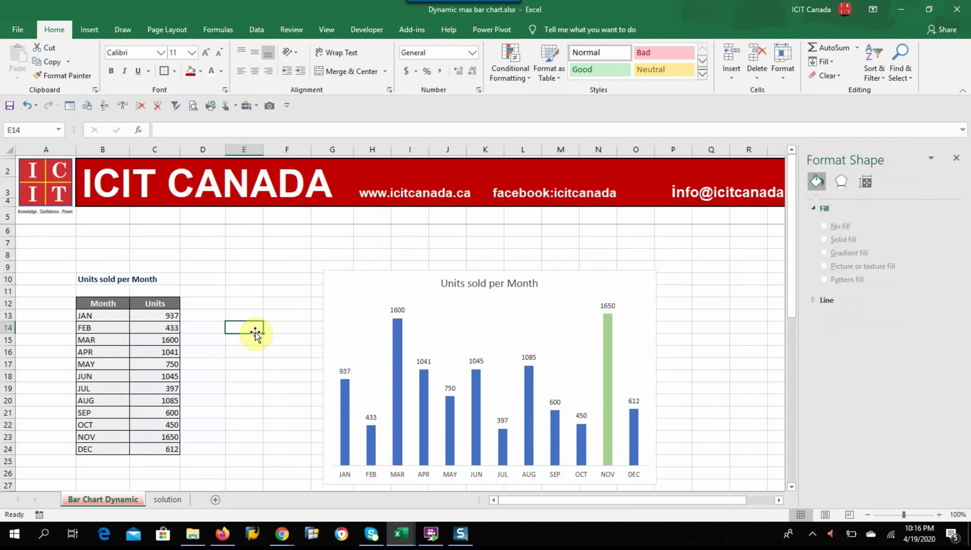
{"action": "left_click", "coordinate": [274, 243]}
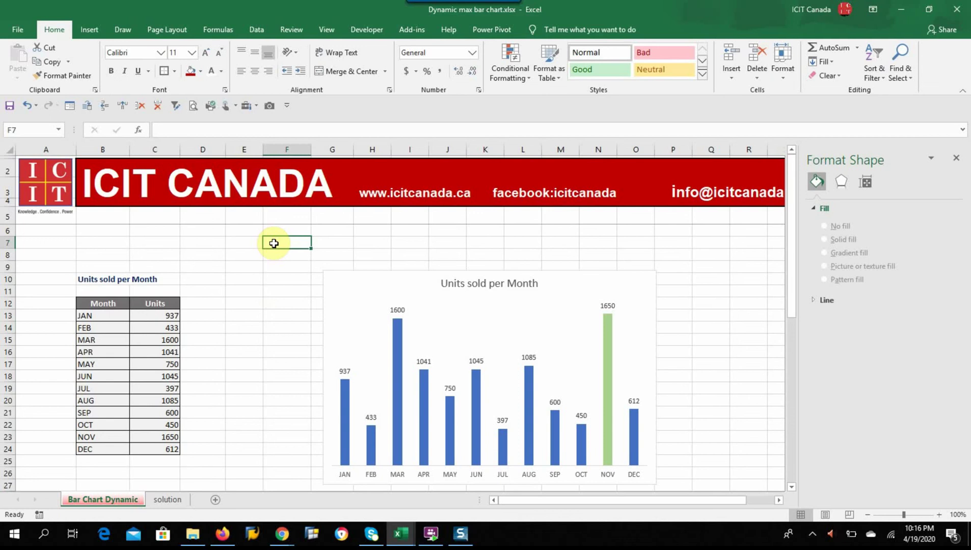
{"action": "left_click", "coordinate": [958, 159]}
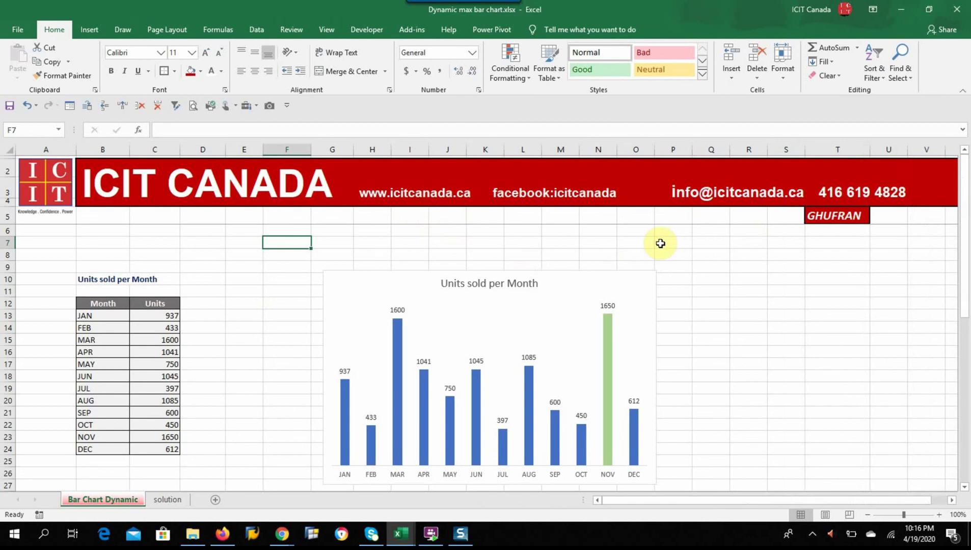
{"action": "left_click", "coordinate": [706, 264]}
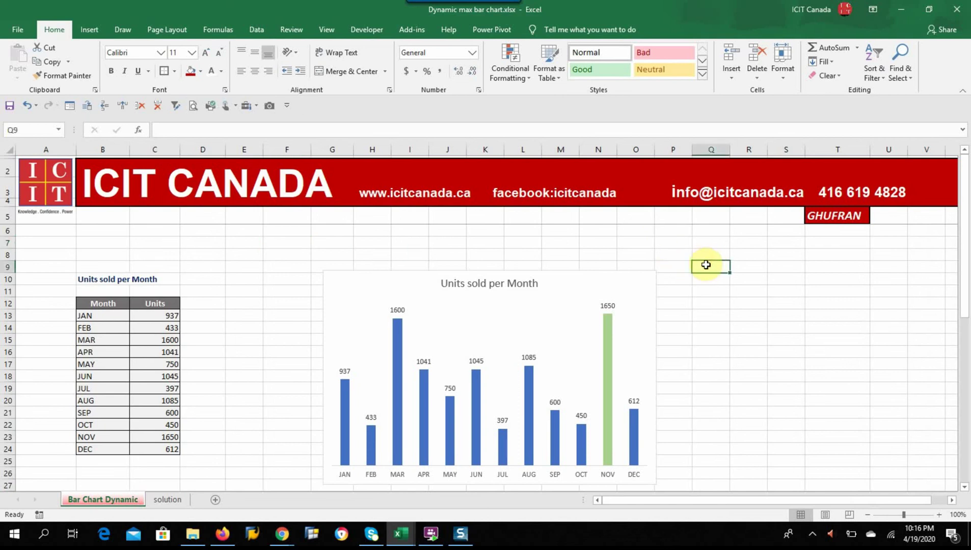